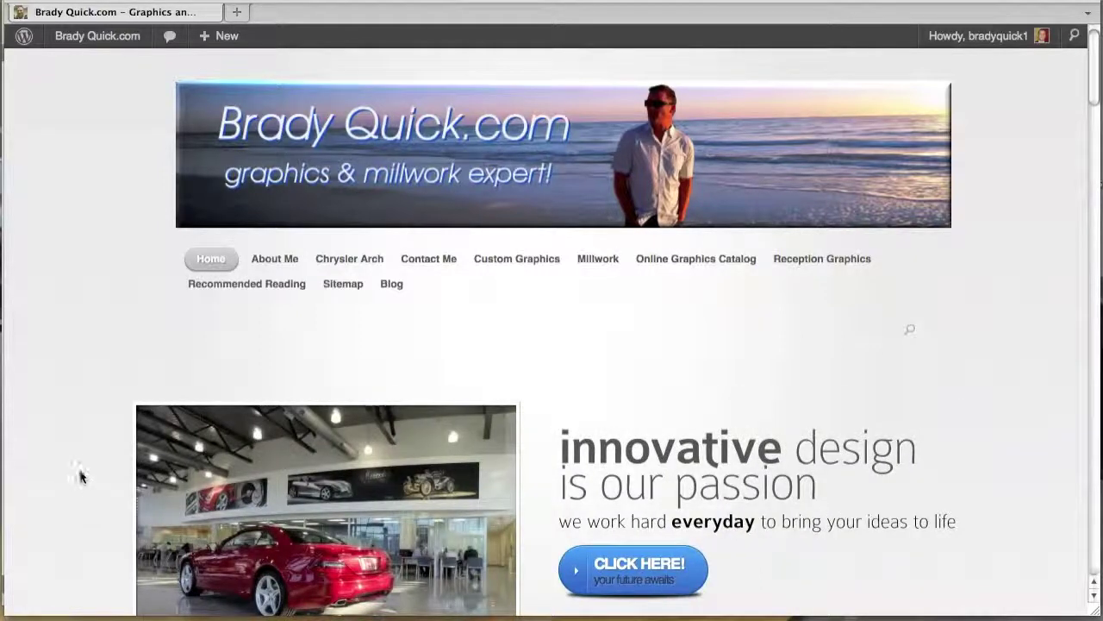
Set Preview to the Select tool and maximize the Firefox window showing imbranded.com
scroll(81, 476, "down", 1)
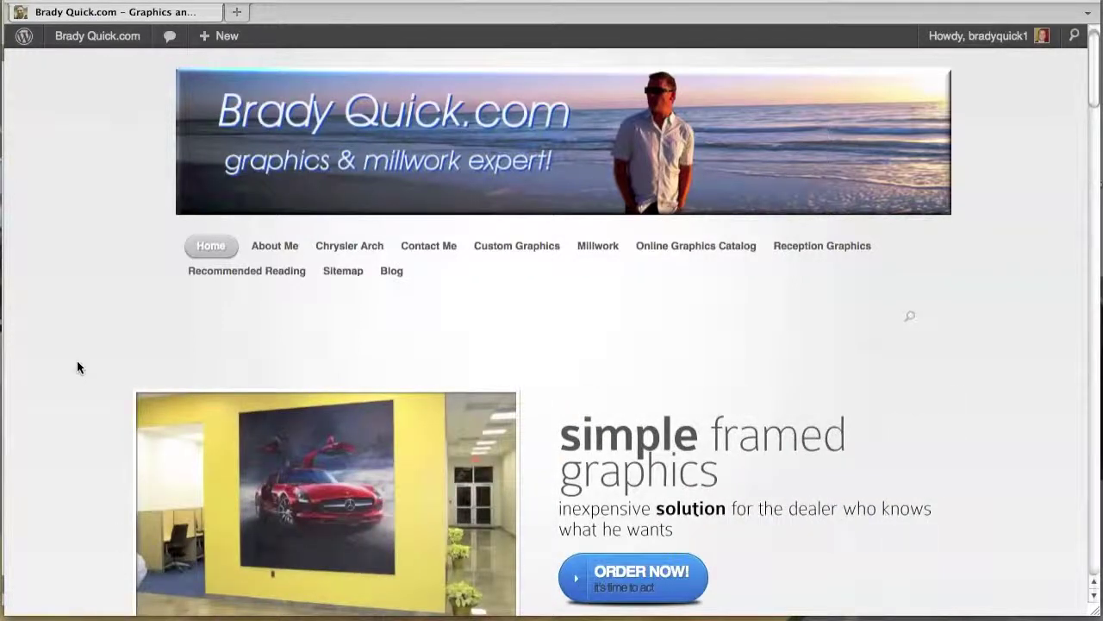
scroll(76, 367, "down", 1)
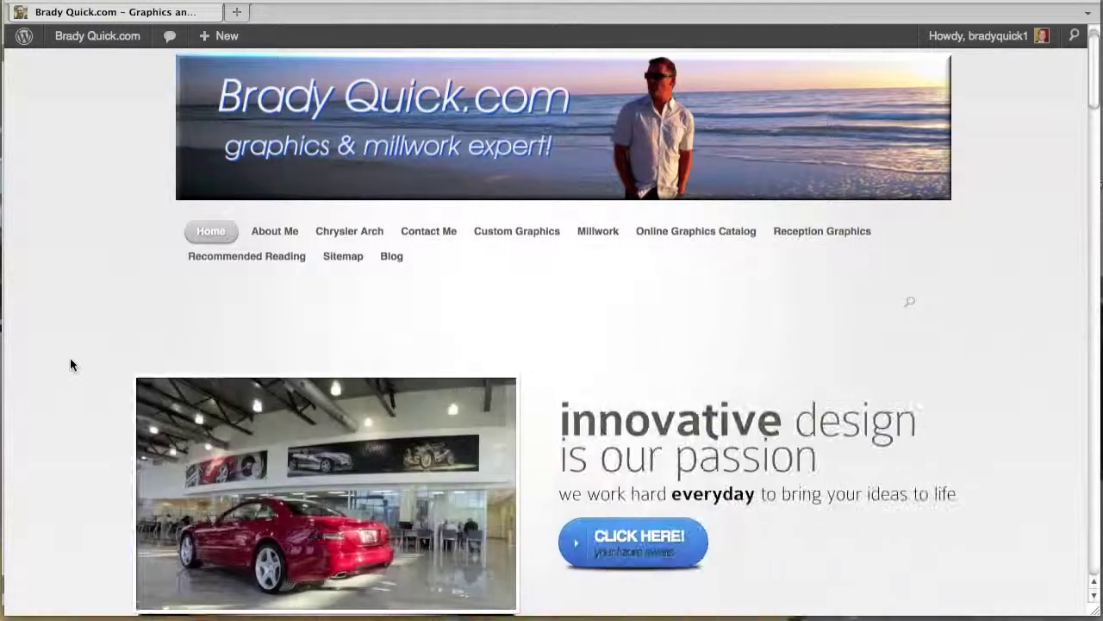
scroll(70, 364, "down", 1)
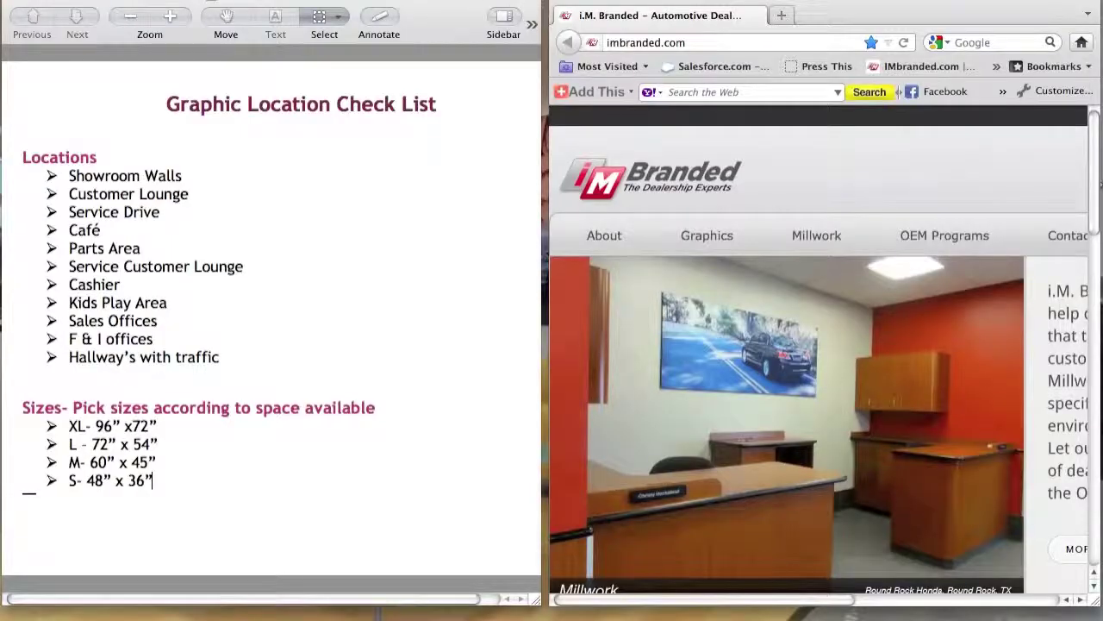
left_click_drag(443, 5, 448, 0)
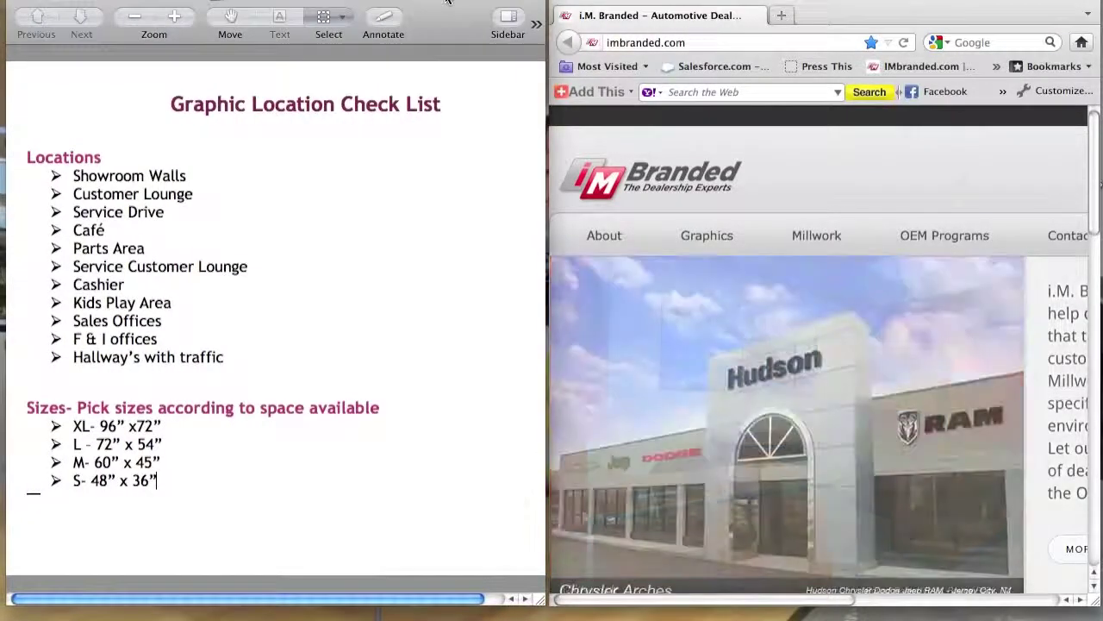
left_click(324, 16)
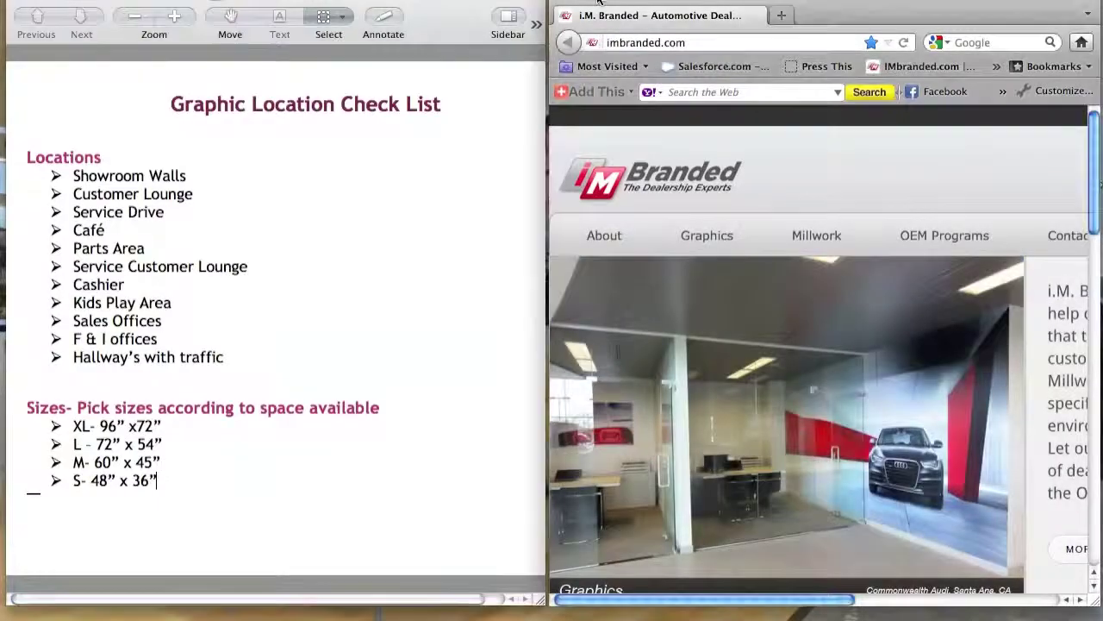
double_click(599, 2)
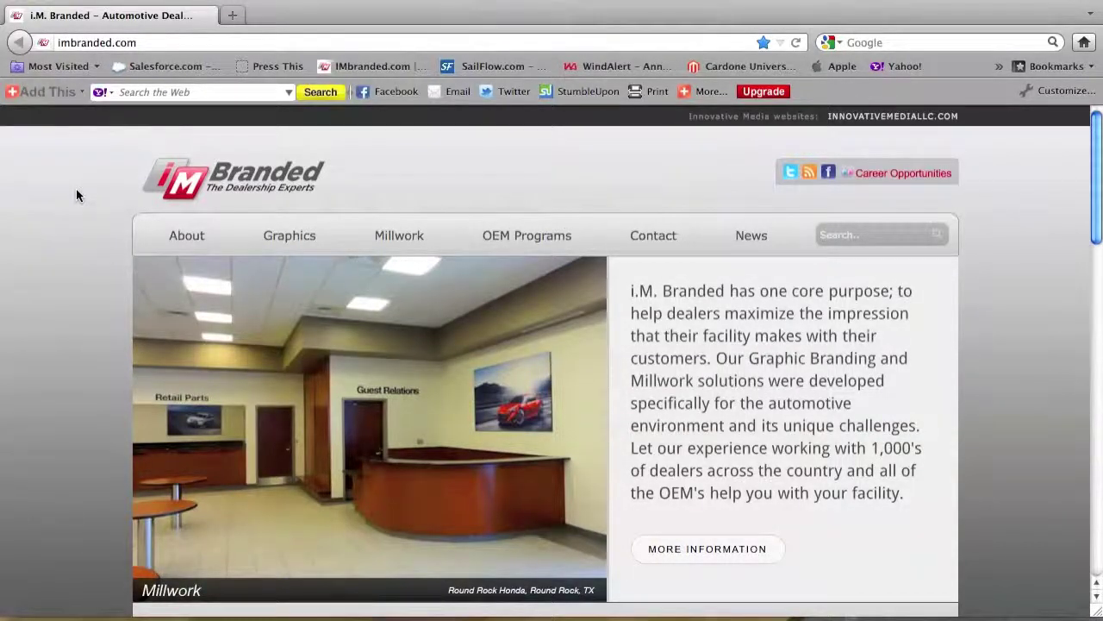
Go to the Online Graphic Catalog and begin a New User Registration from its login page
scroll(76, 190, "down", 1)
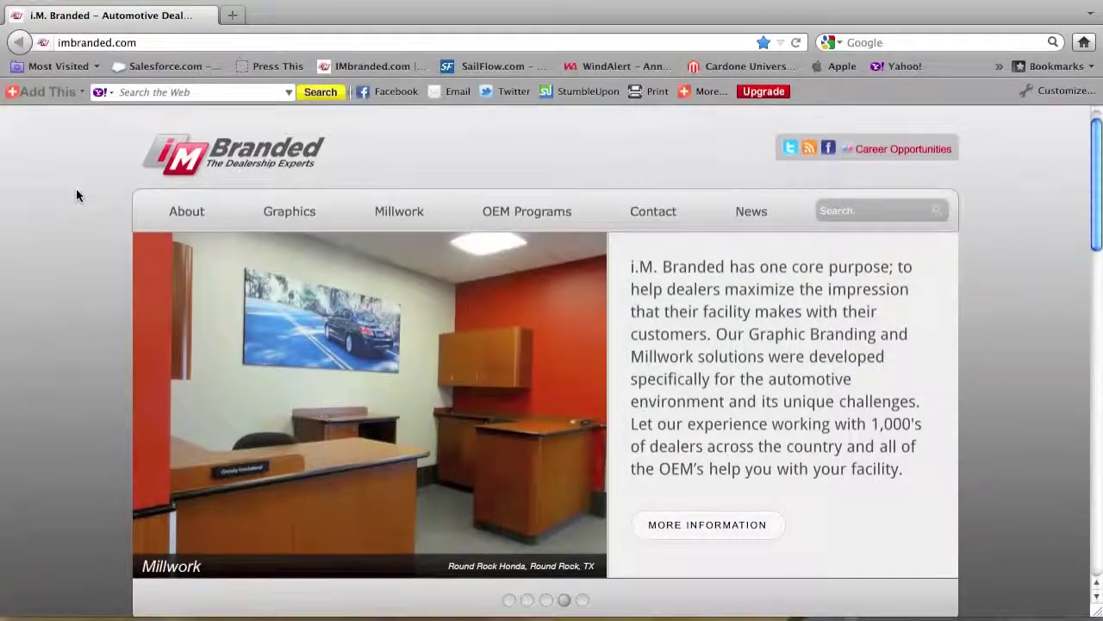
scroll(76, 196, "down", 5)
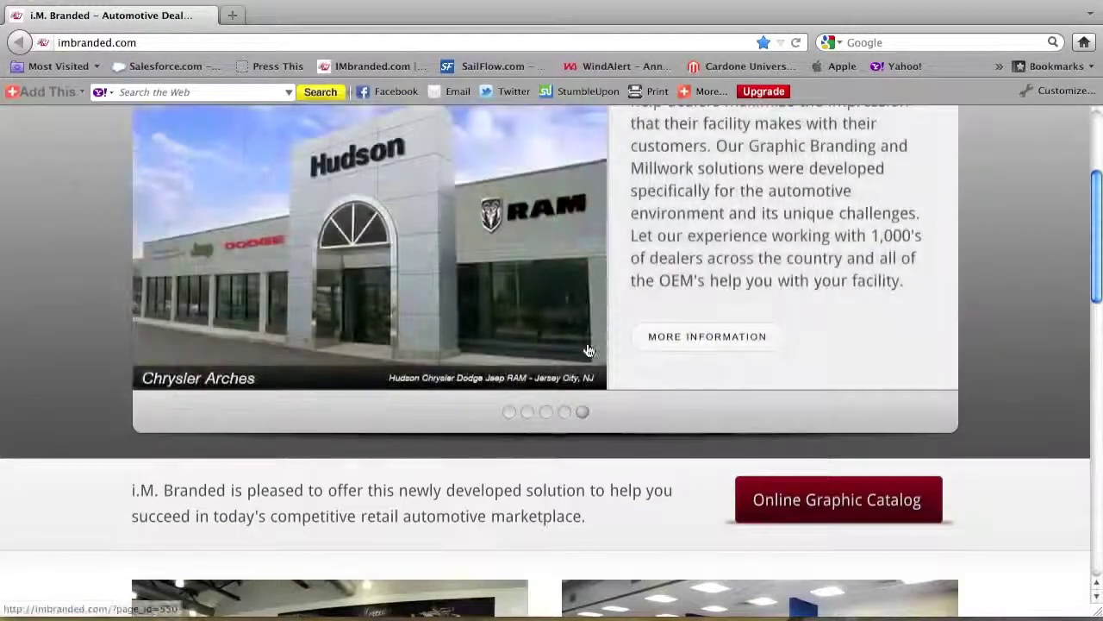
left_click(789, 500)
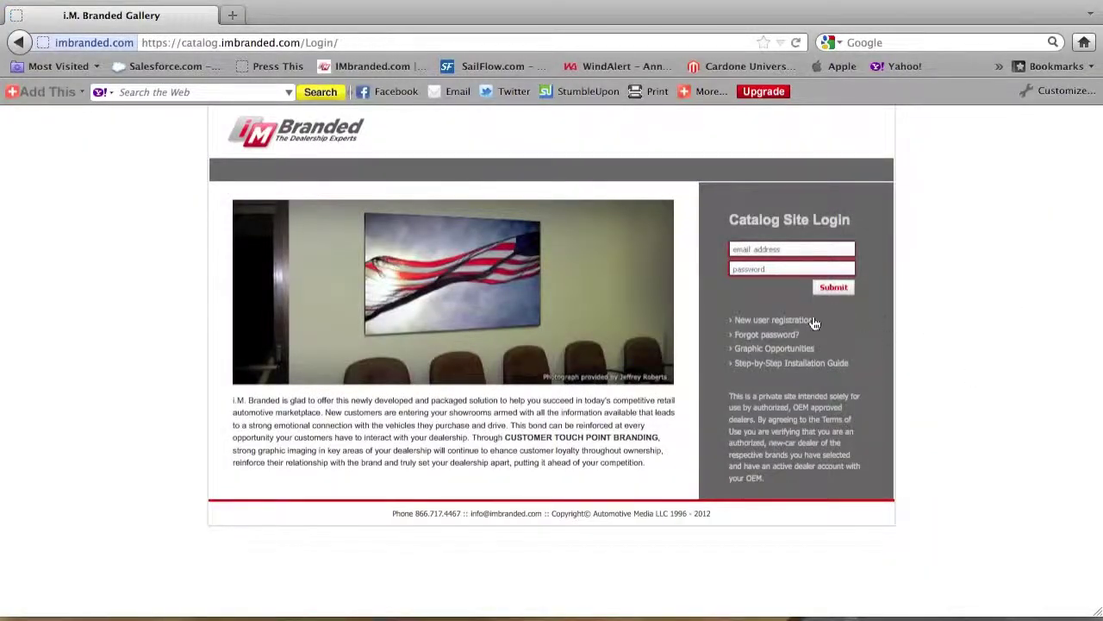
left_click(754, 323)
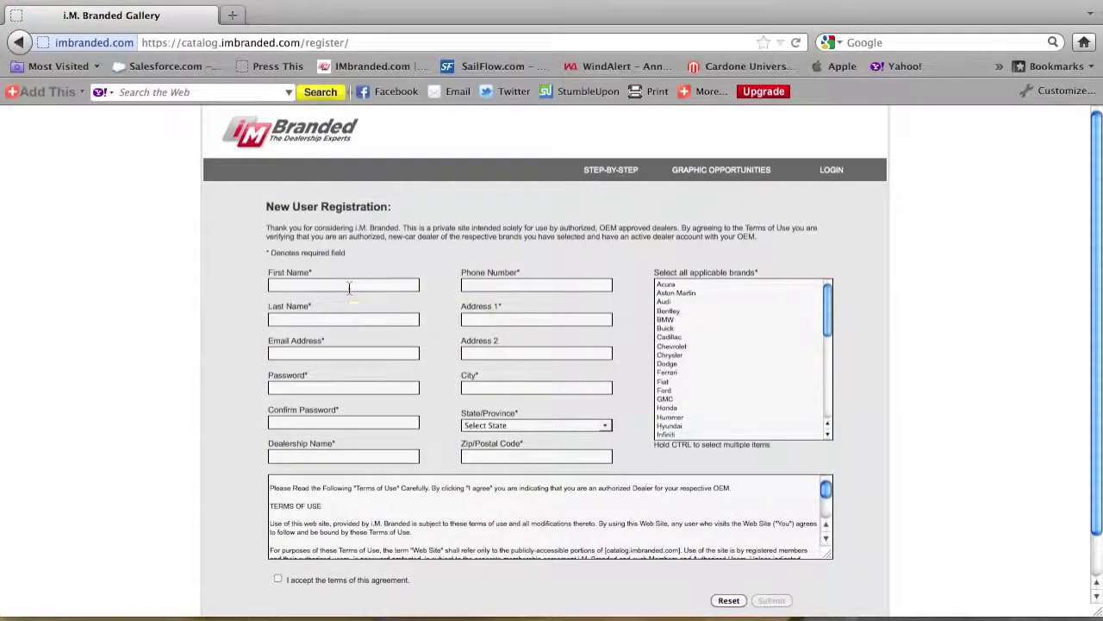
left_click(343, 319)
Enter the dealer's last name, e-mail address, account password with confirmation, and dealership name
type("Quick")
key("Tab")
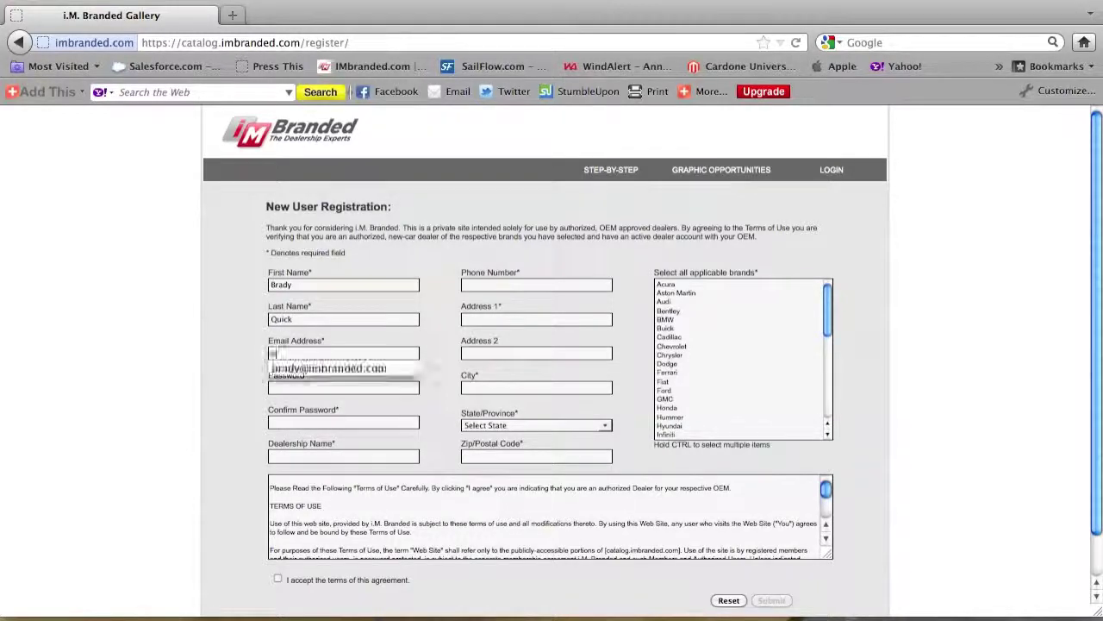
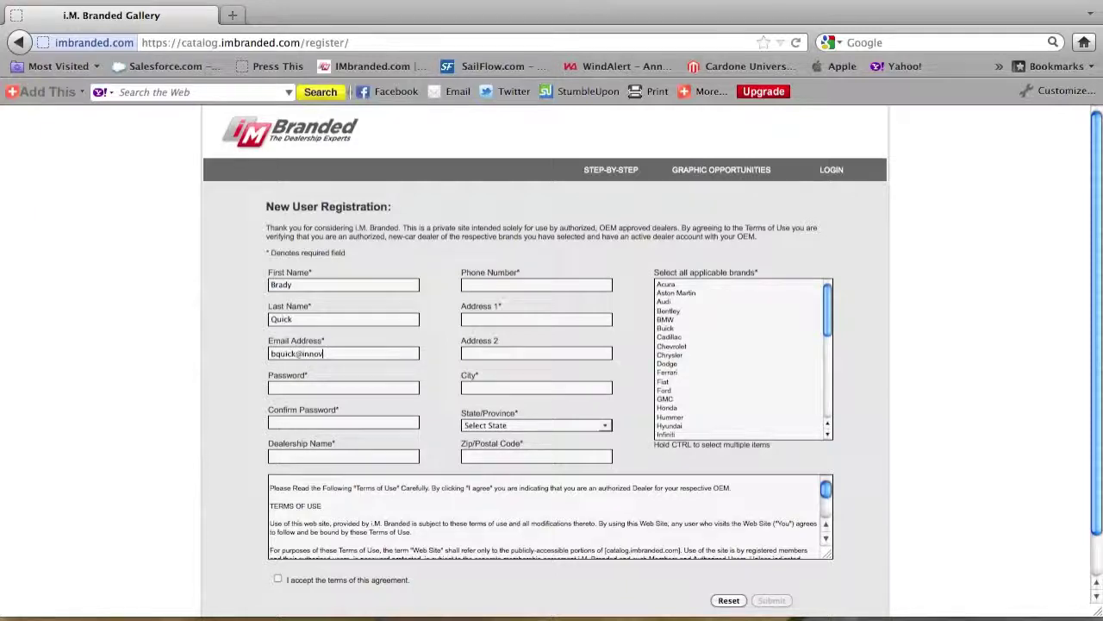
key("Tab")
key("BackSpace")
key("BackSpace")
key("BackSpace")
key("BackSpace")
key("BackSpace")
key("BackSpace")
type("•••••••••••••")
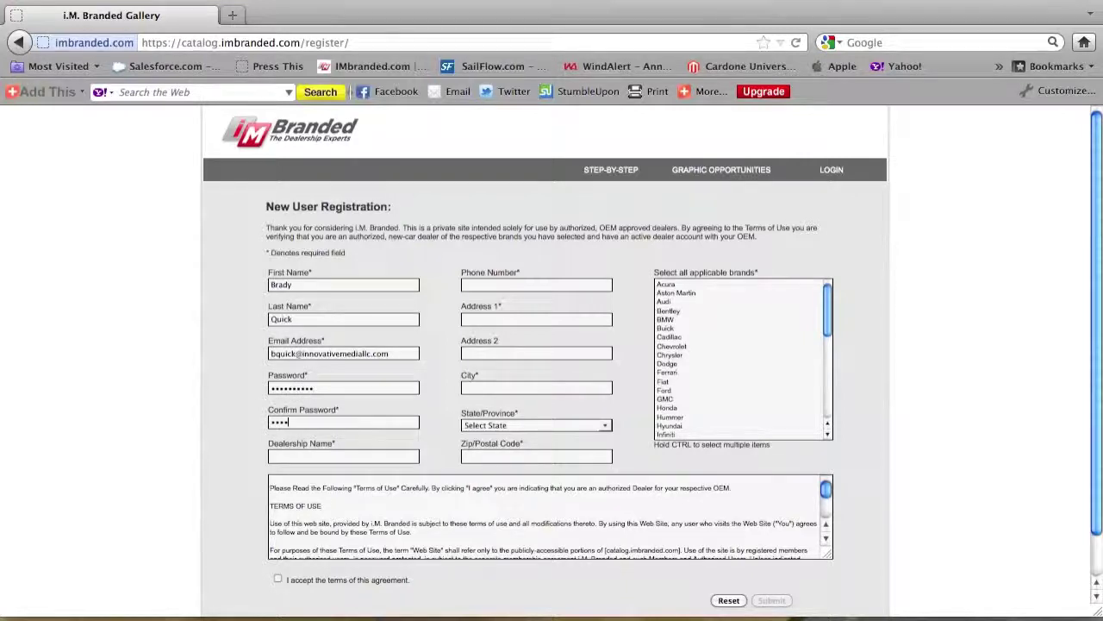
type("••••••")
type("B")
type("rady Quick Chevy")
Fill in the dealership's phone number and city on the registration form
left_click(506, 286)
type("222-222-22")
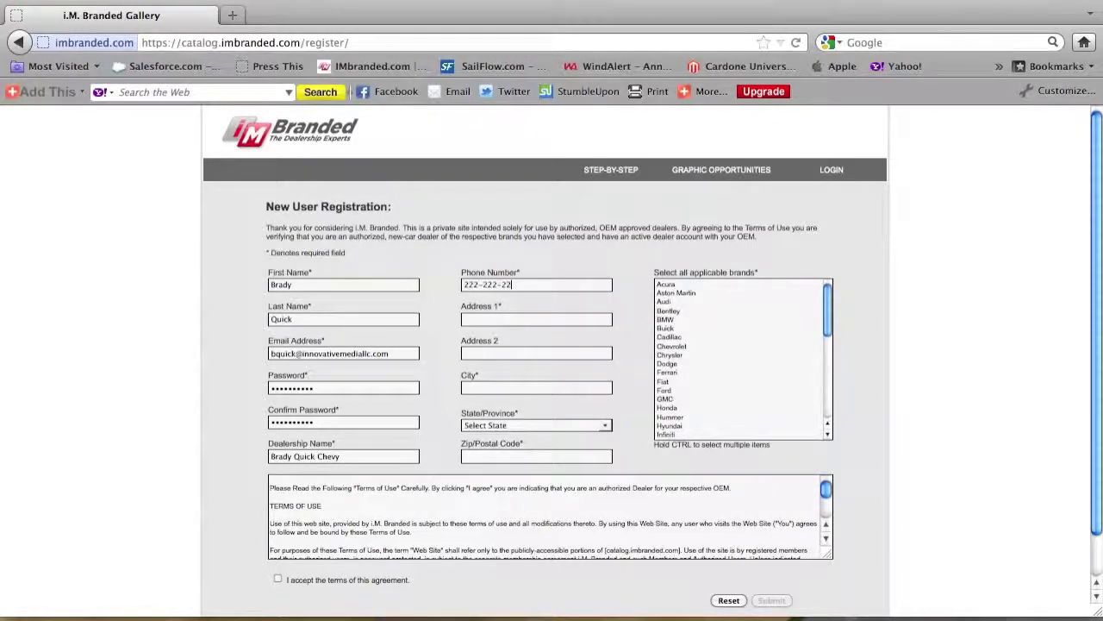
type("22222 222")
left_click(500, 389)
type("Bradenton Beach")
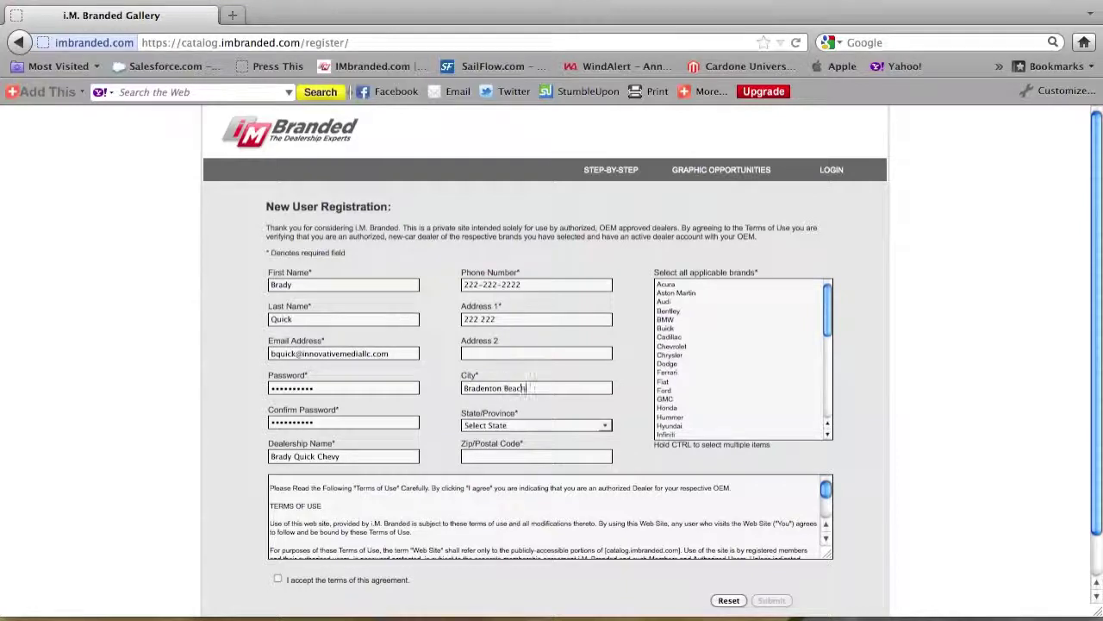
left_click(502, 425)
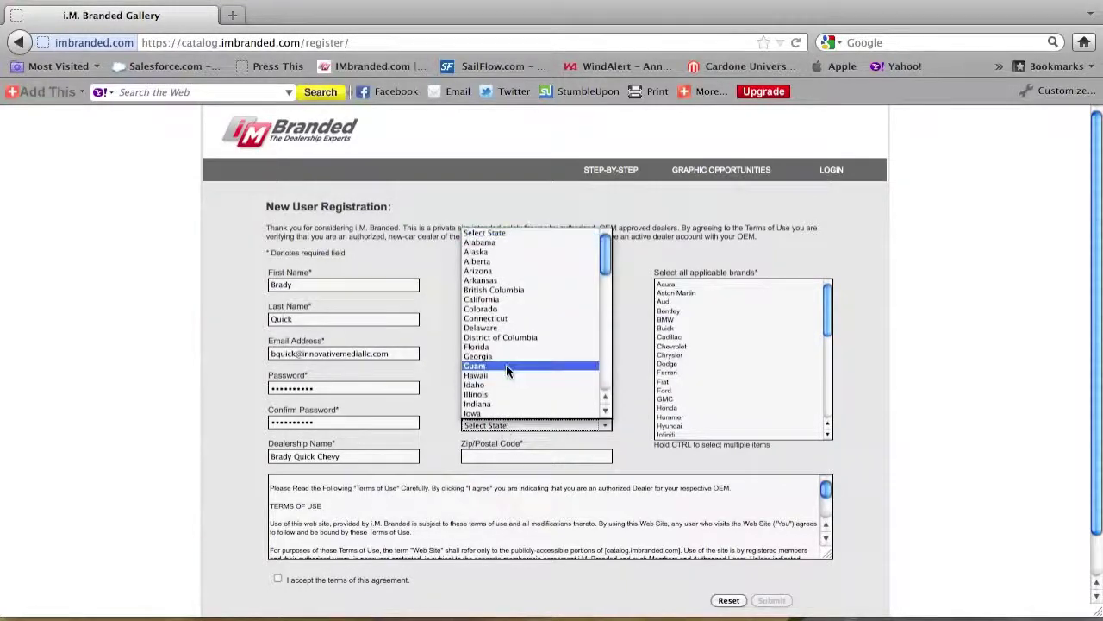
Choose the state, enter the zip code, select BMW as the brand, accept the terms and submit
left_click(506, 347)
left_click(505, 458)
type("34217")
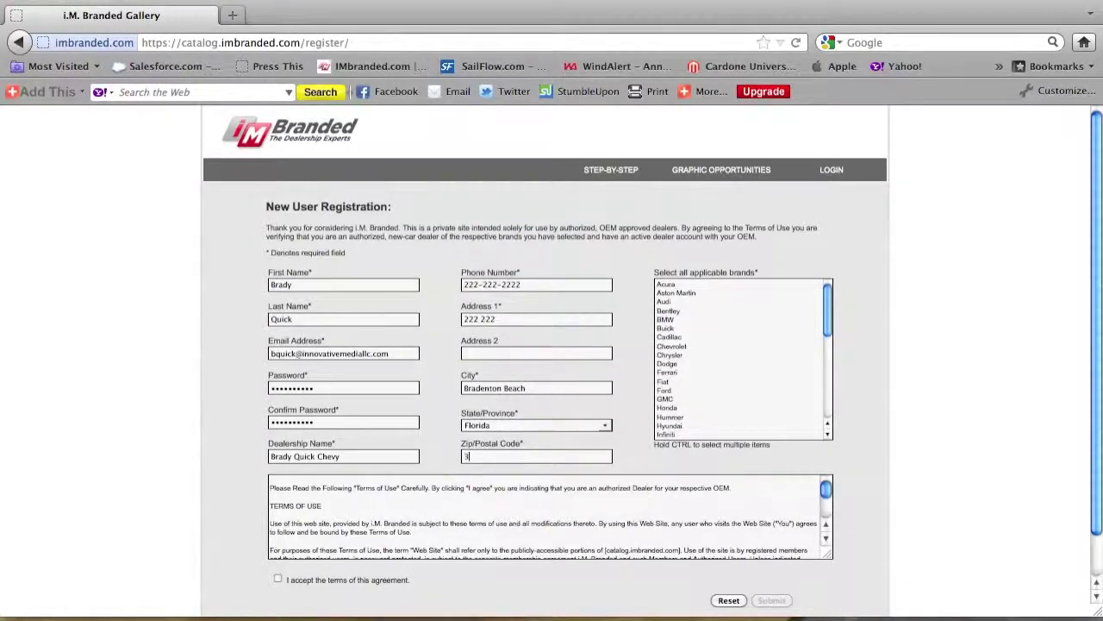
left_click(681, 346)
left_click(670, 320)
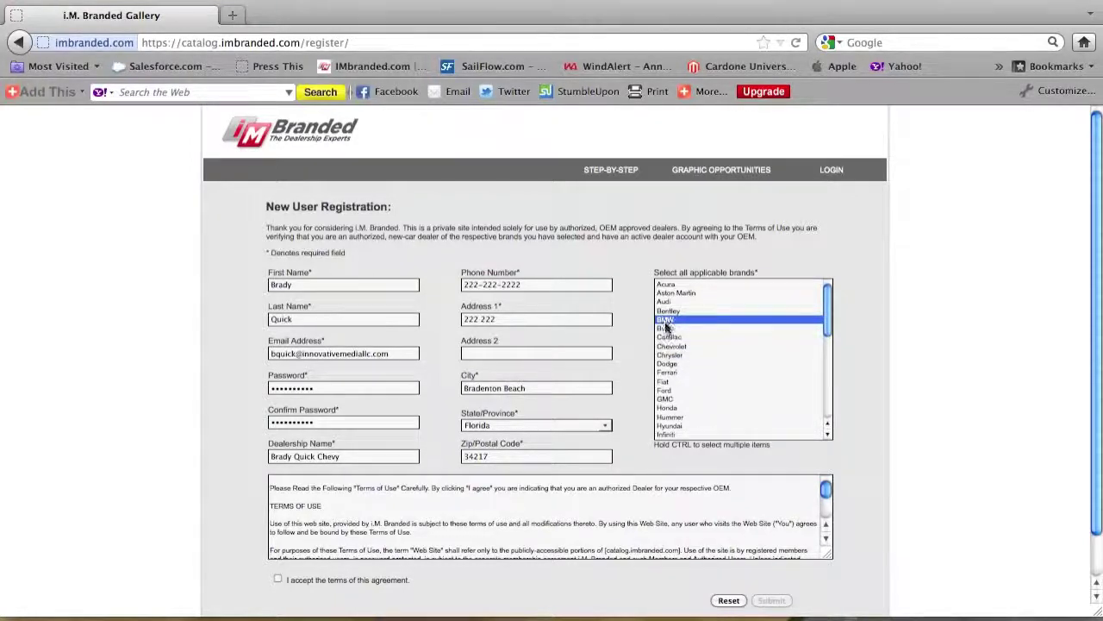
left_click(277, 579)
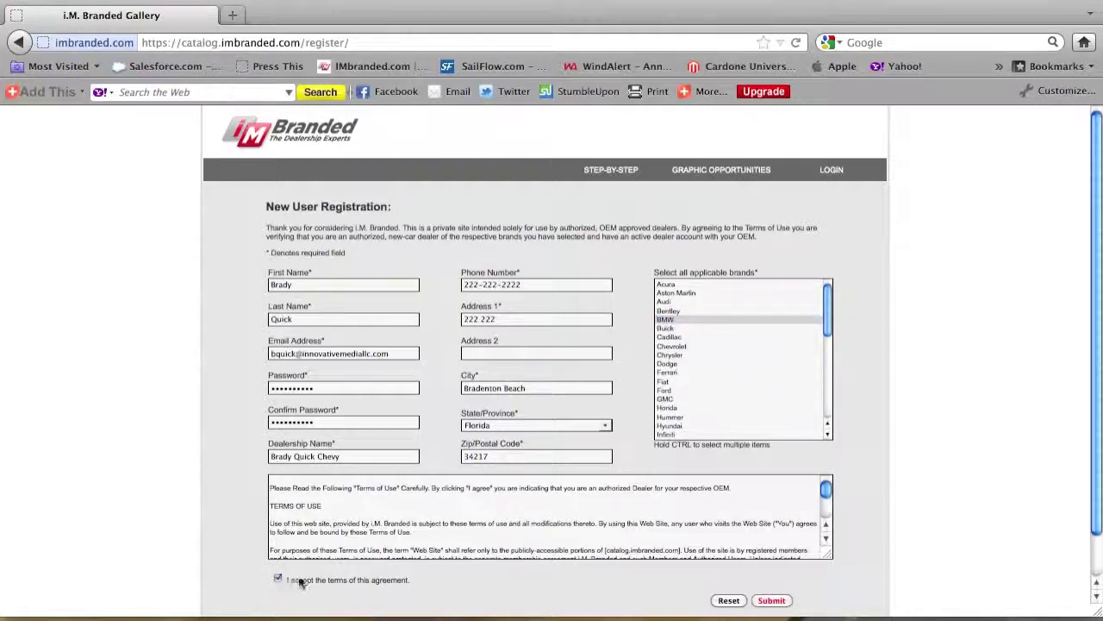
left_click(779, 601)
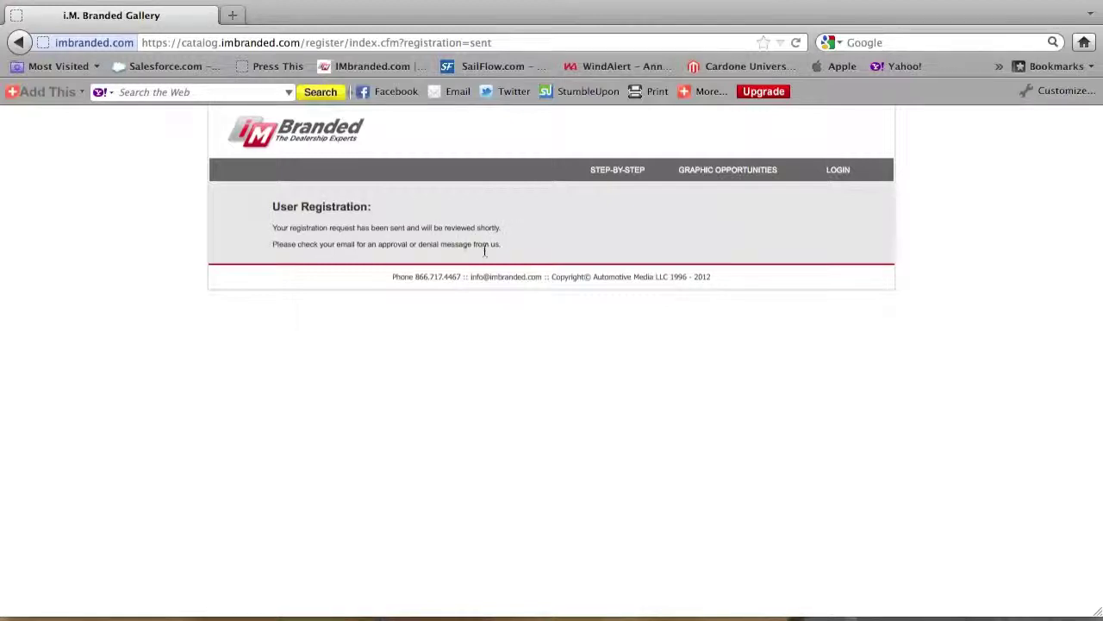
Go to the catalog LOGIN page from the top navigation bar
left_click(839, 172)
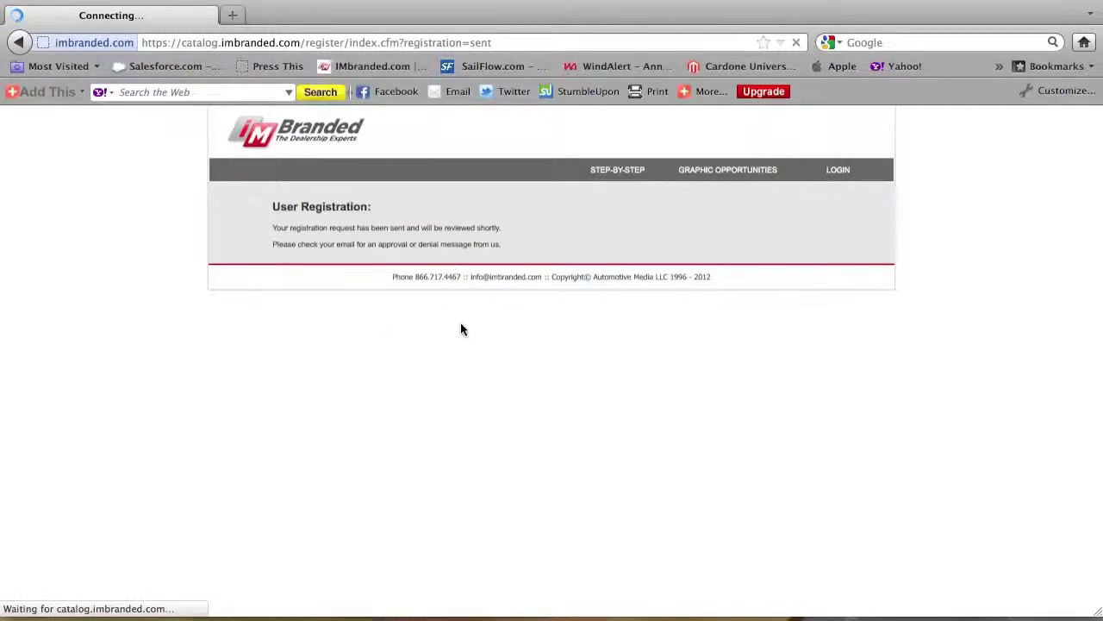
Log in with the saved dealer e-mail address and the account password
left_click(786, 252)
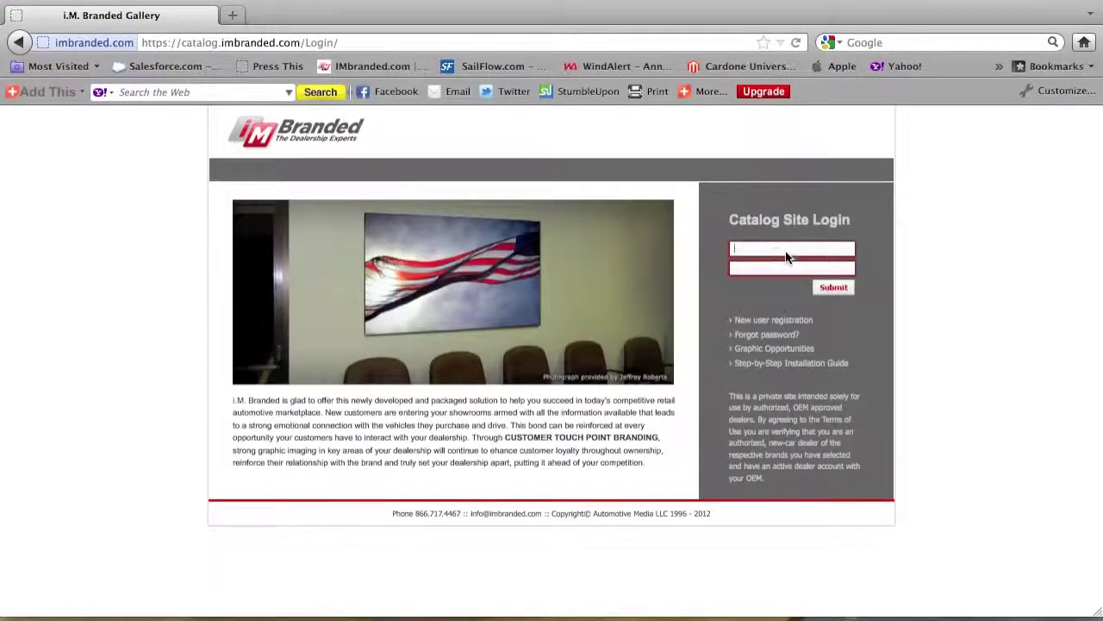
type("brady")
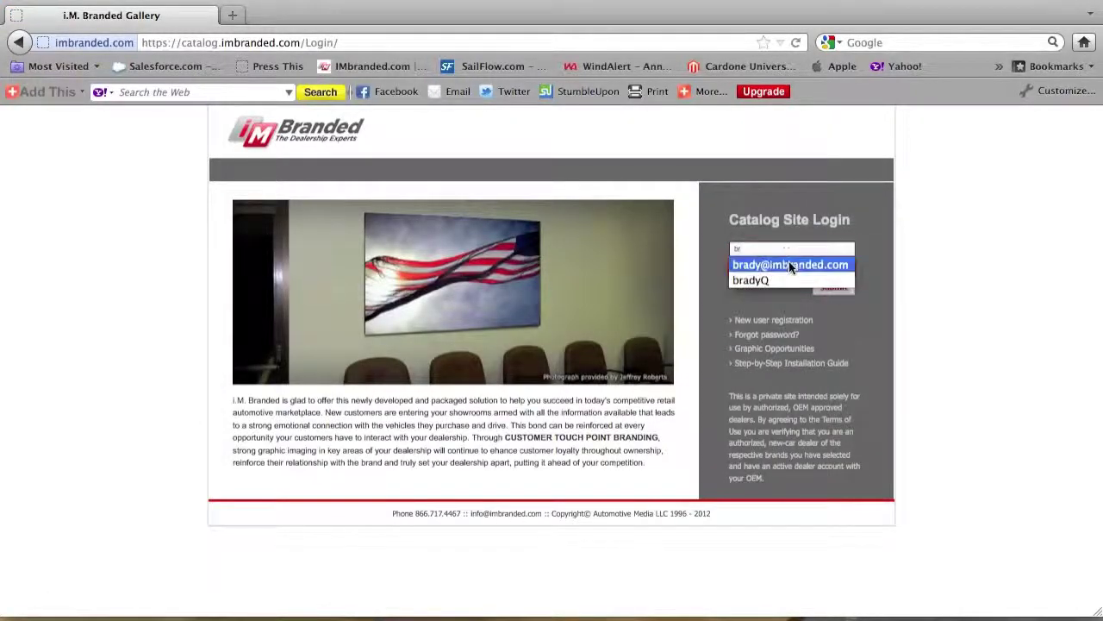
left_click(788, 263)
key("Tab")
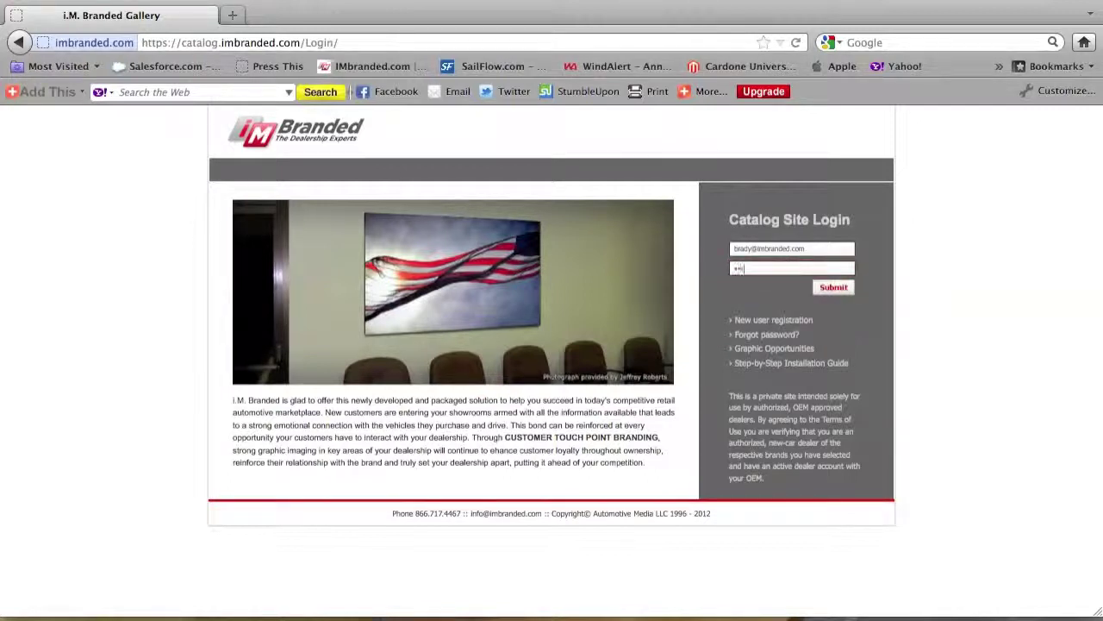
type("••••••••••")
left_click(842, 289)
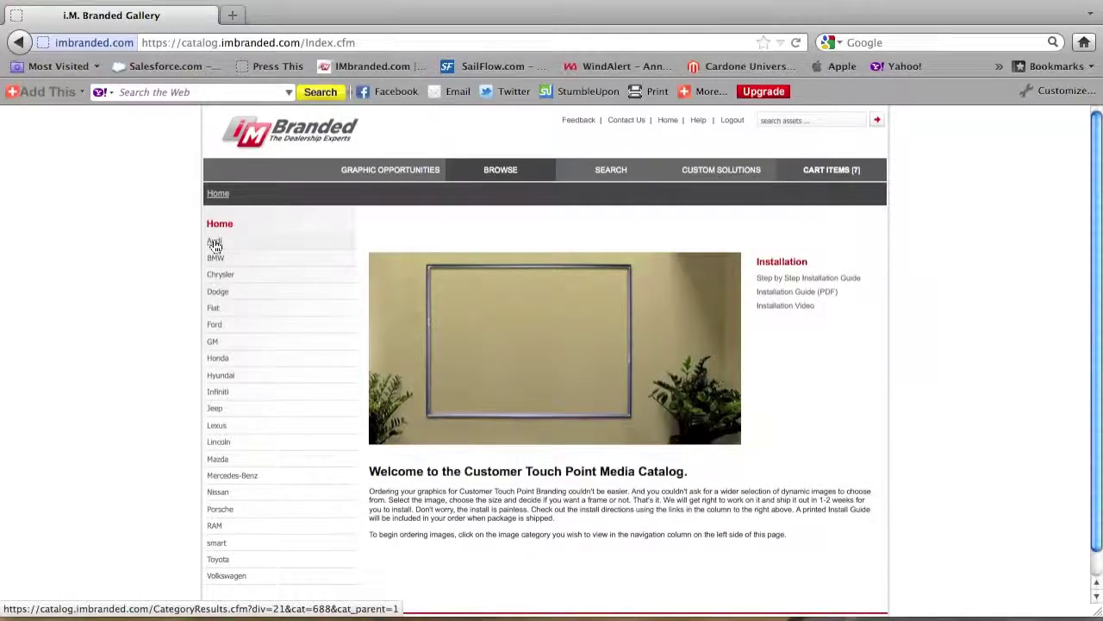
Browse Audi > 2012 Vehicles > A8 to show the A8 image thumbnails
left_click(215, 243)
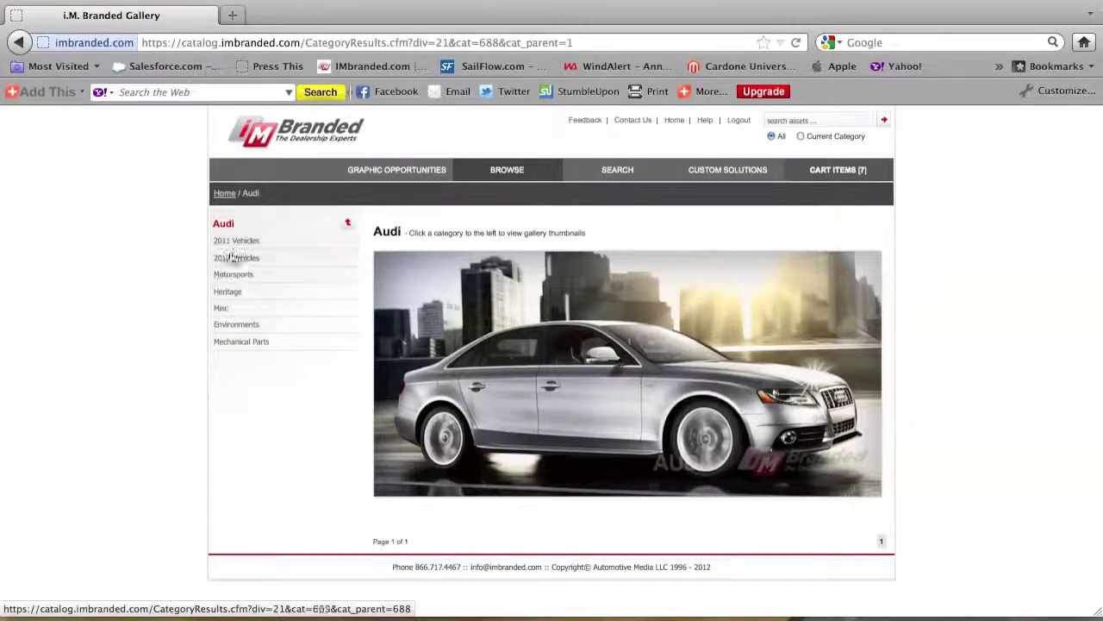
left_click(233, 261)
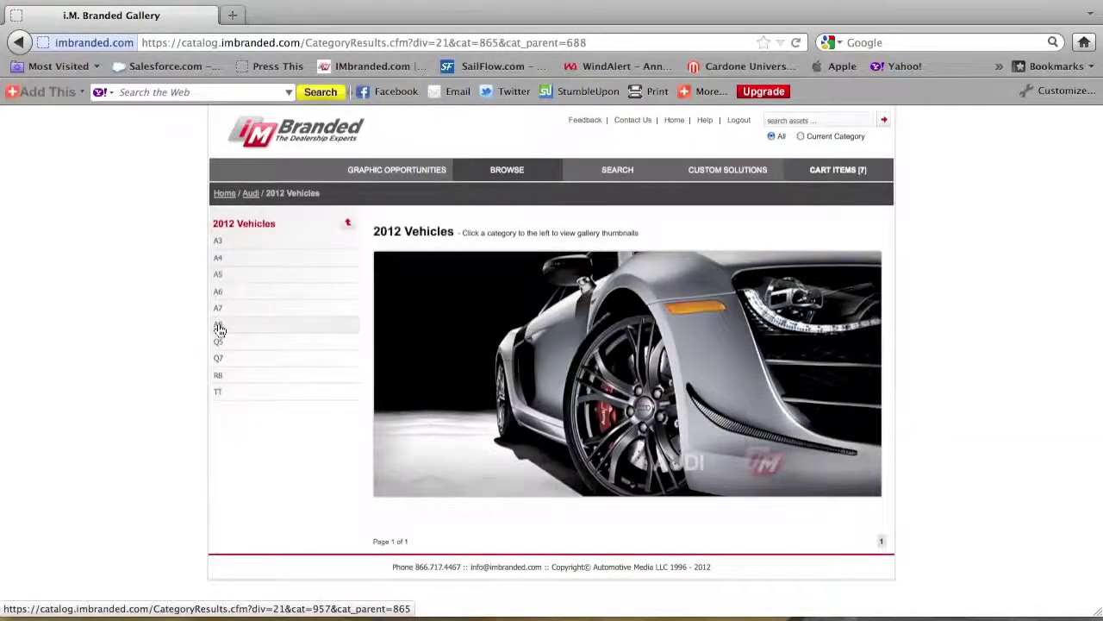
left_click(219, 325)
scroll(162, 326, "down", 1)
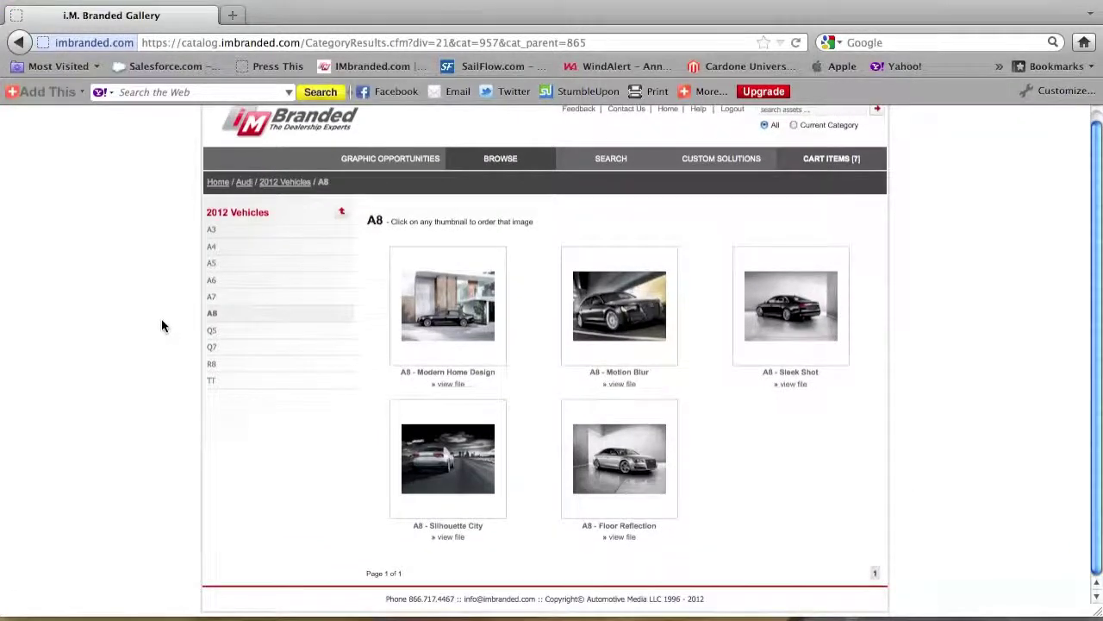
Order the A8 - Floor Reflection print in XL 96" x 72" with Silver Frame, adding it to the cart
left_click(621, 466)
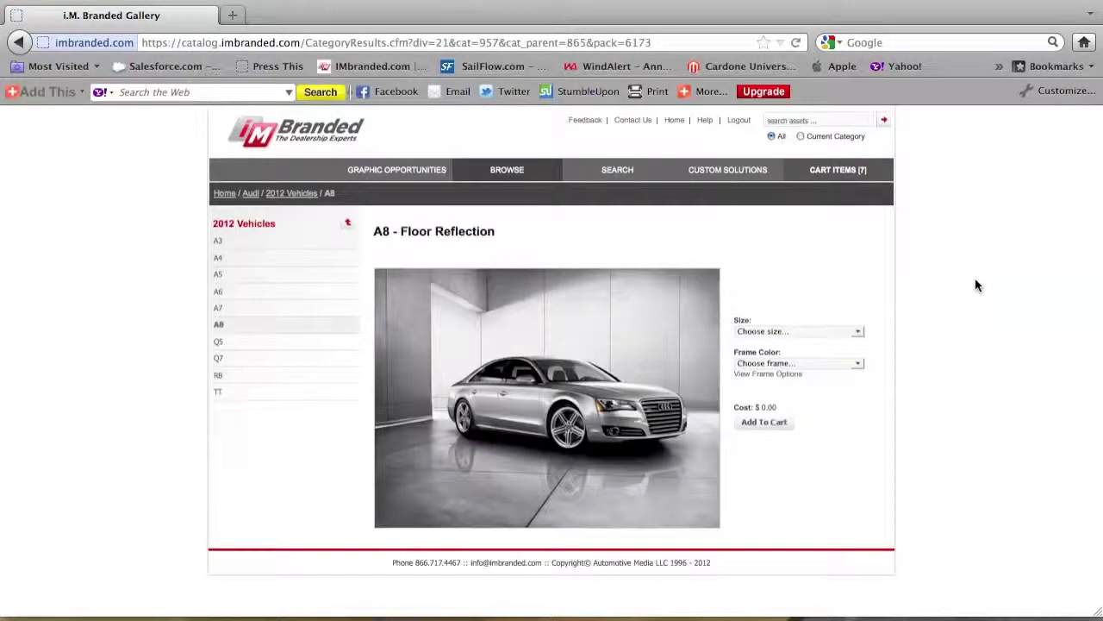
left_click(785, 332)
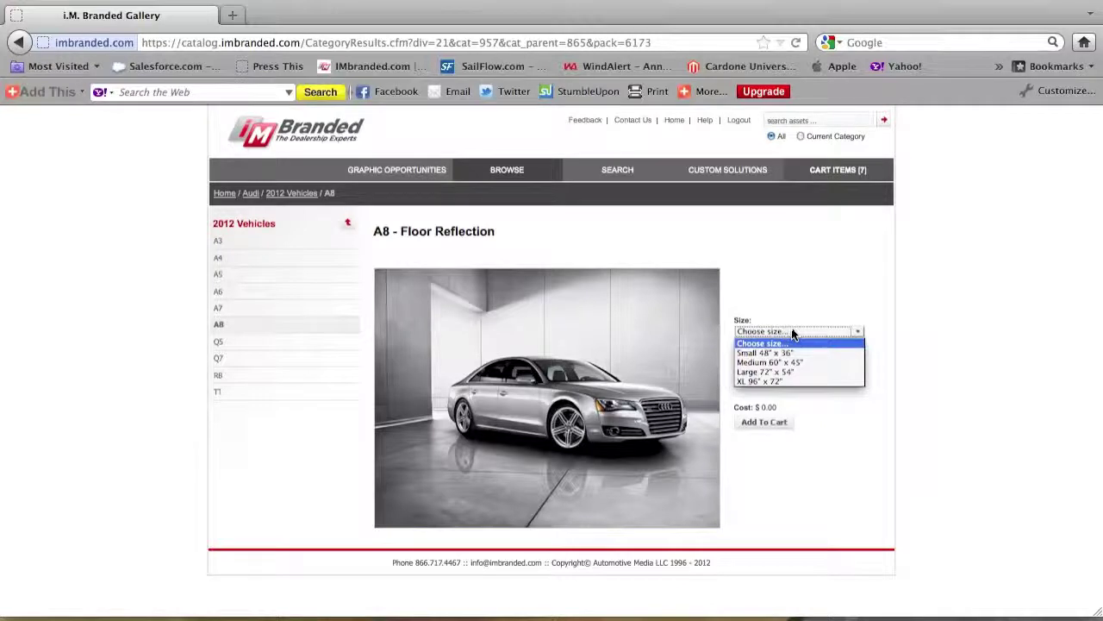
left_click(783, 380)
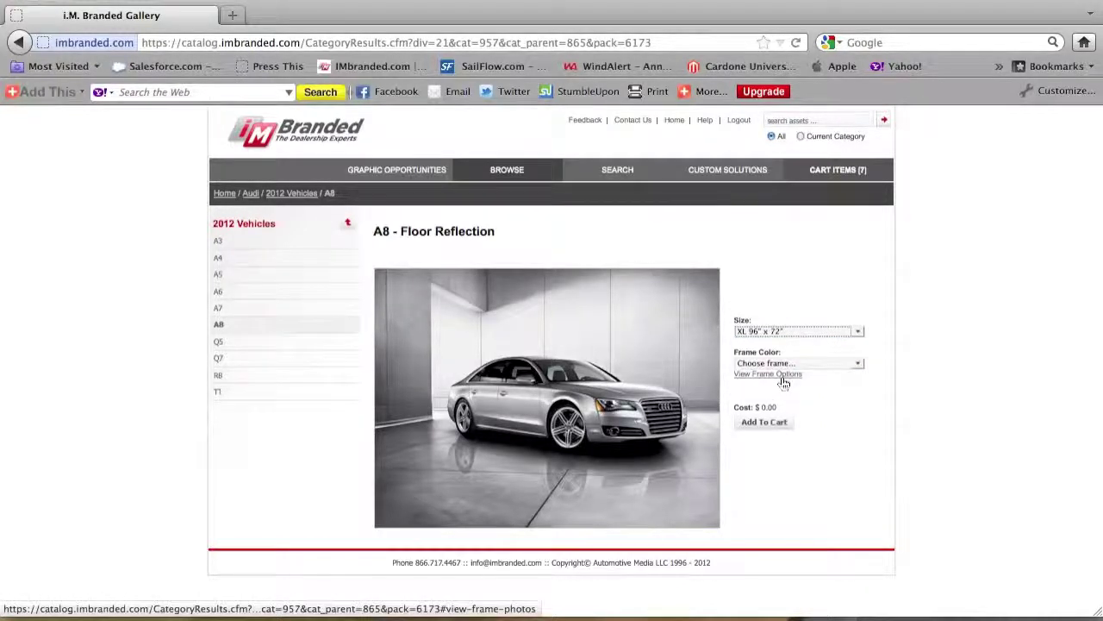
left_click(784, 363)
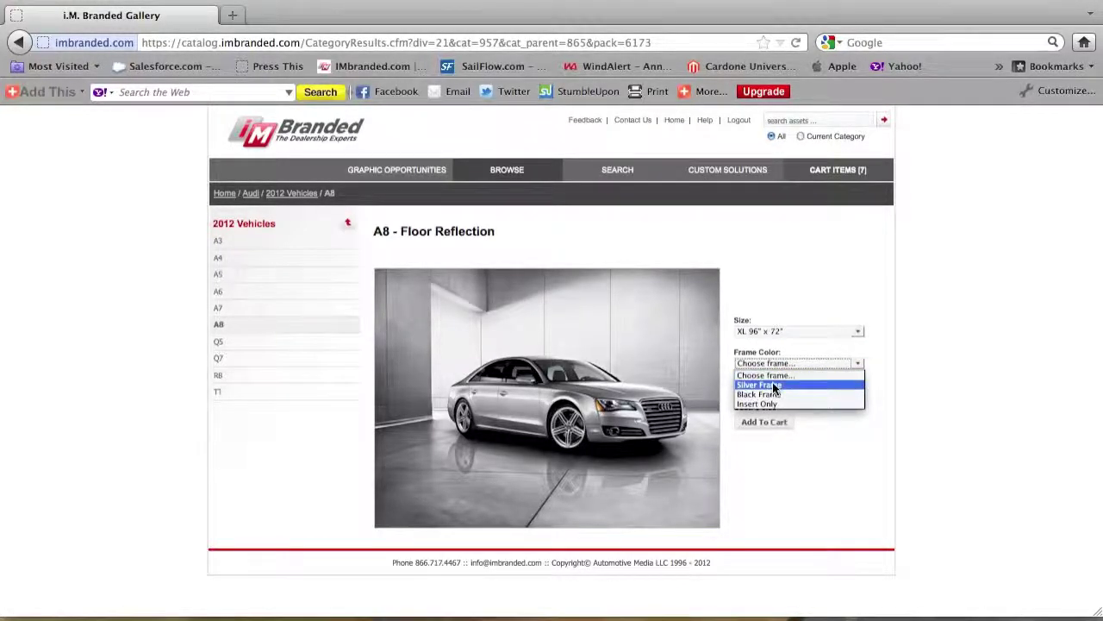
left_click(773, 384)
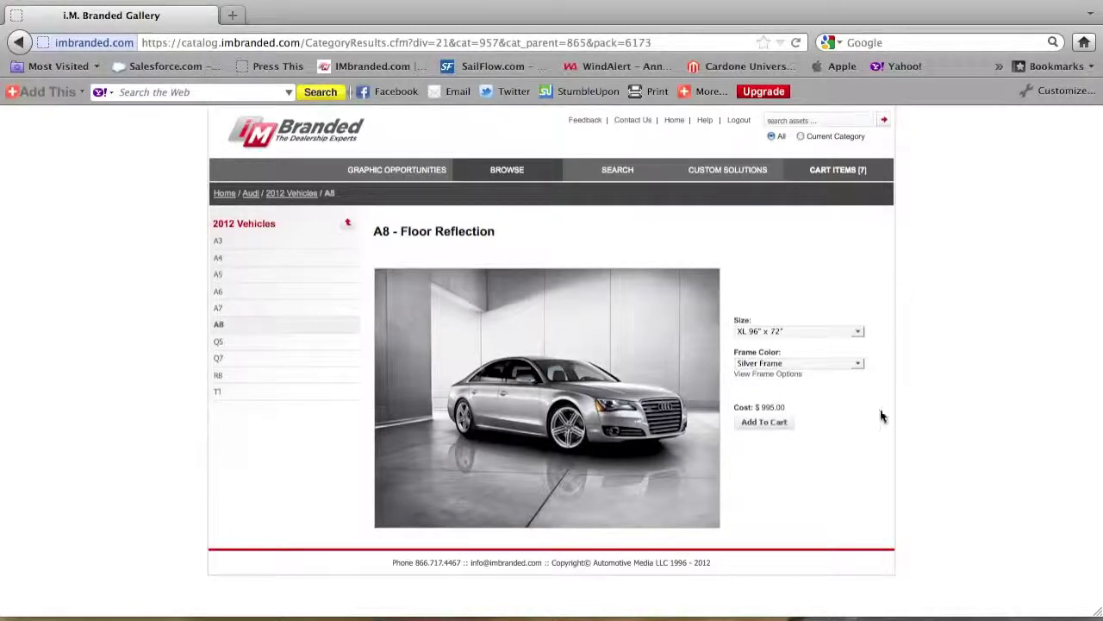
left_click(755, 426)
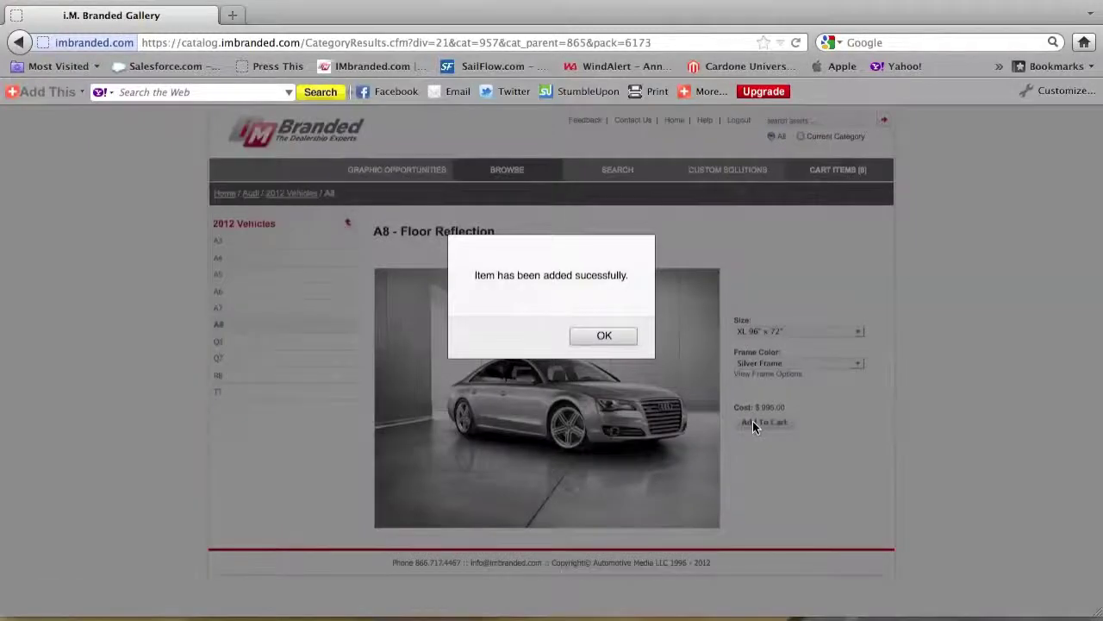
left_click(605, 336)
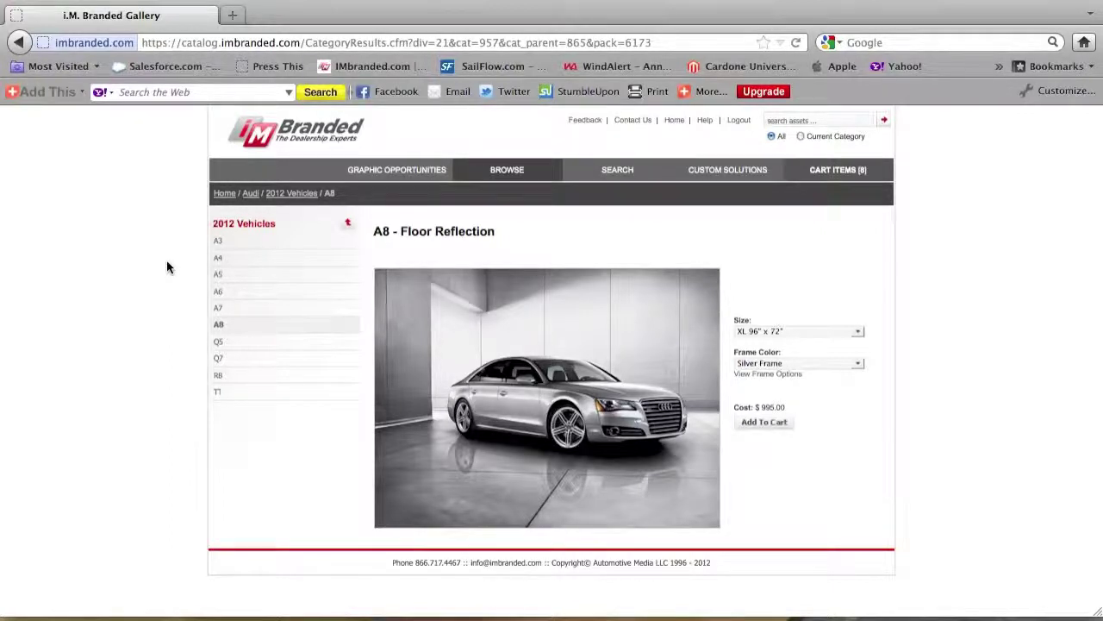
Review the cart items and continue to Order Checkout with the US $6808.40 total
left_click(838, 170)
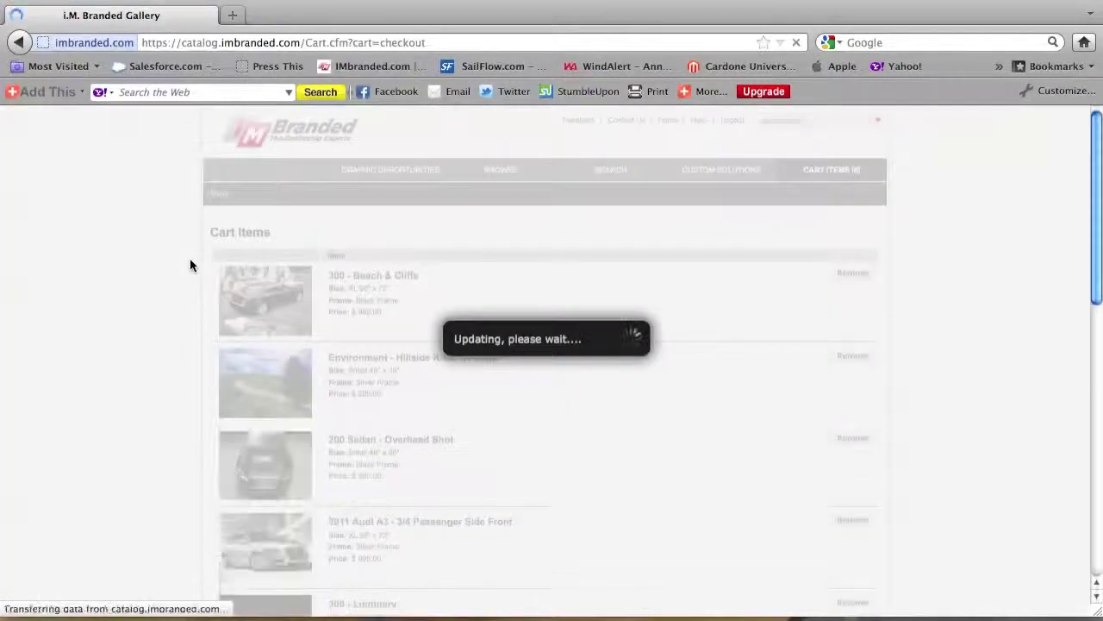
scroll(191, 266, "down", 10)
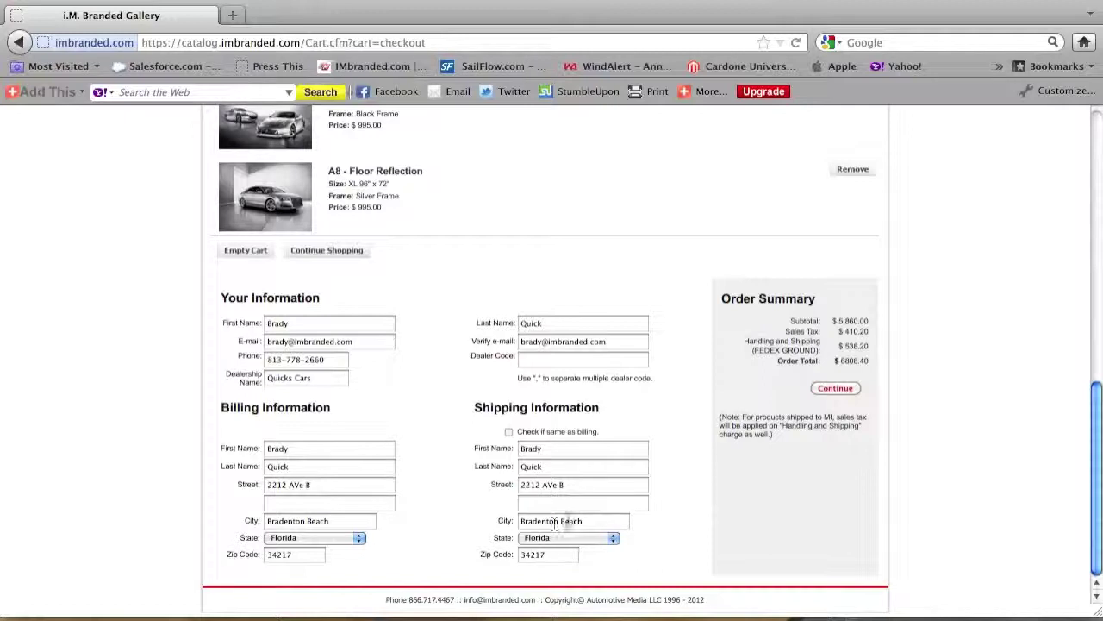
left_click(844, 388)
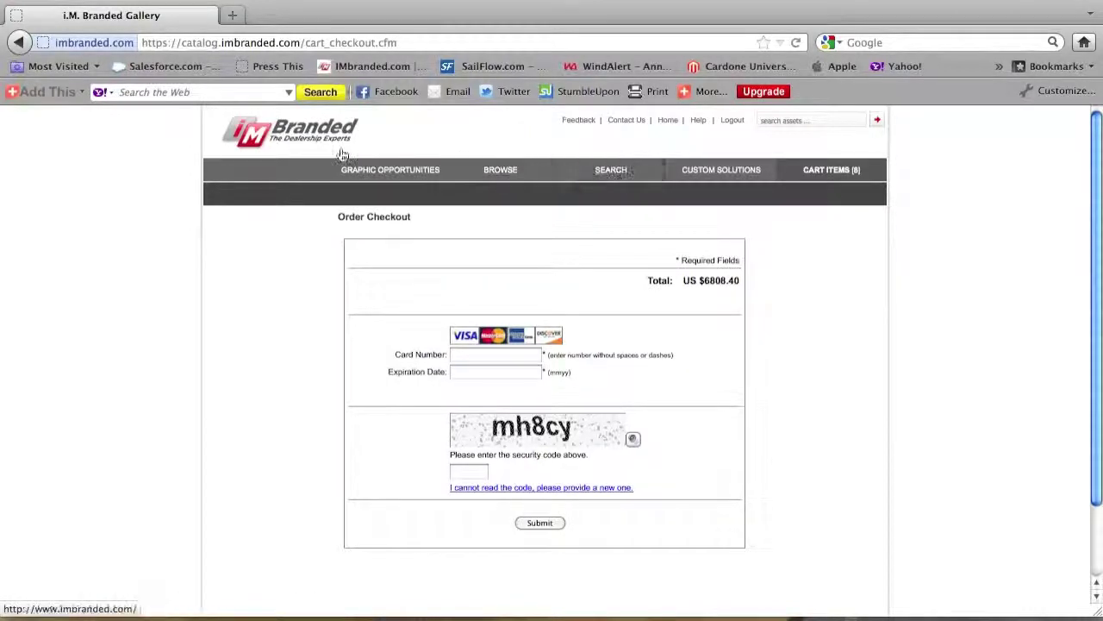
Open imbranded.com via the logo and go to the Graphics > Video Tour installation page
left_click(290, 131)
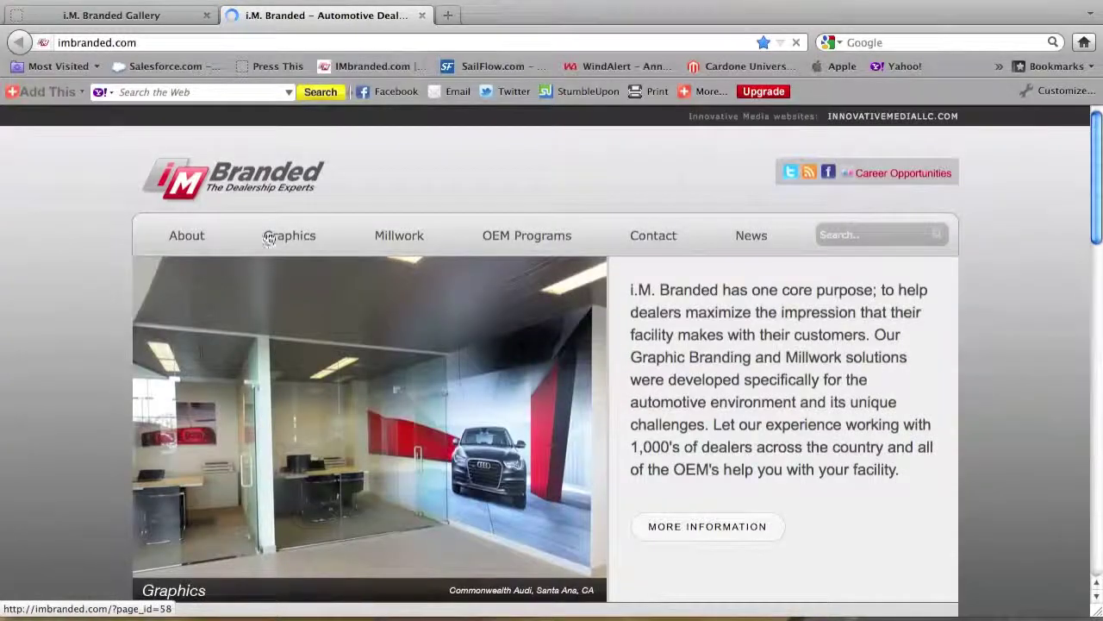
mouse_move(284, 239)
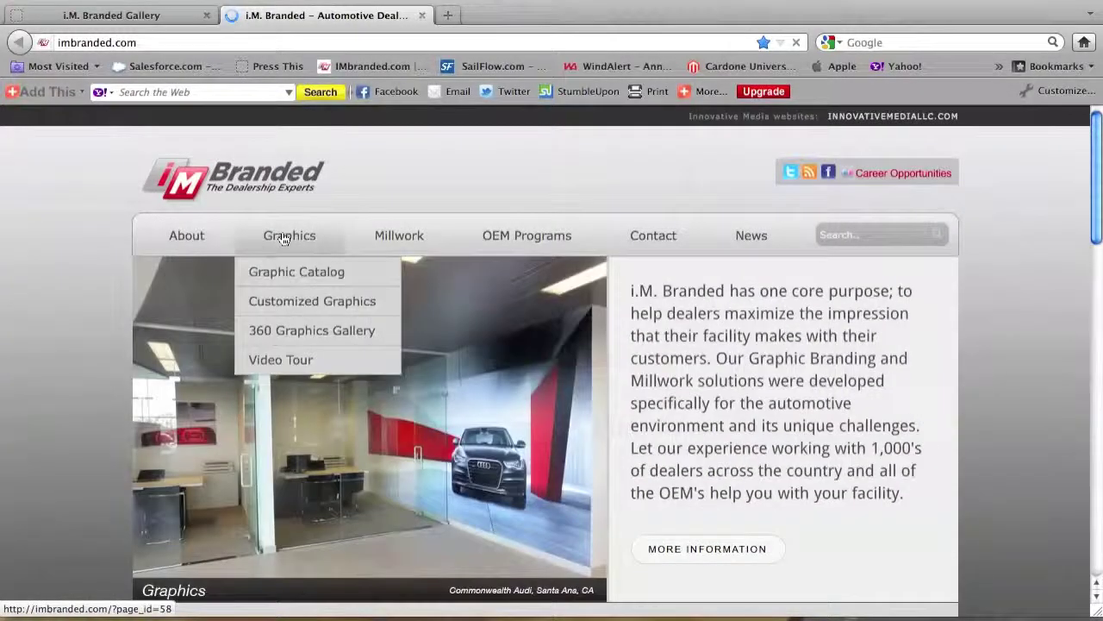
left_click(296, 361)
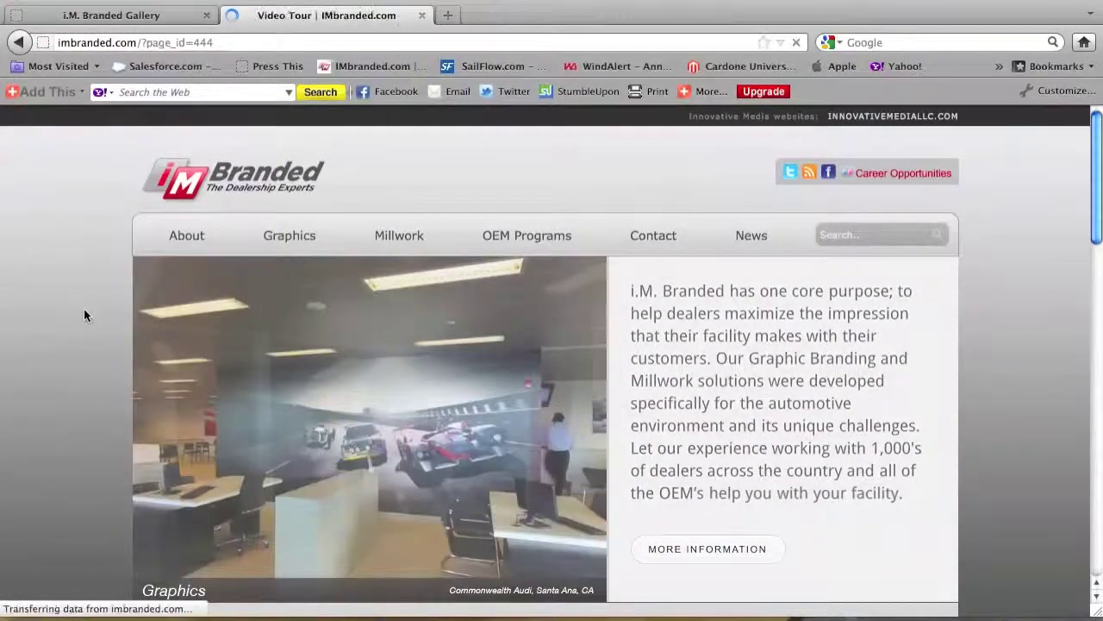
scroll(84, 312, "down", 3)
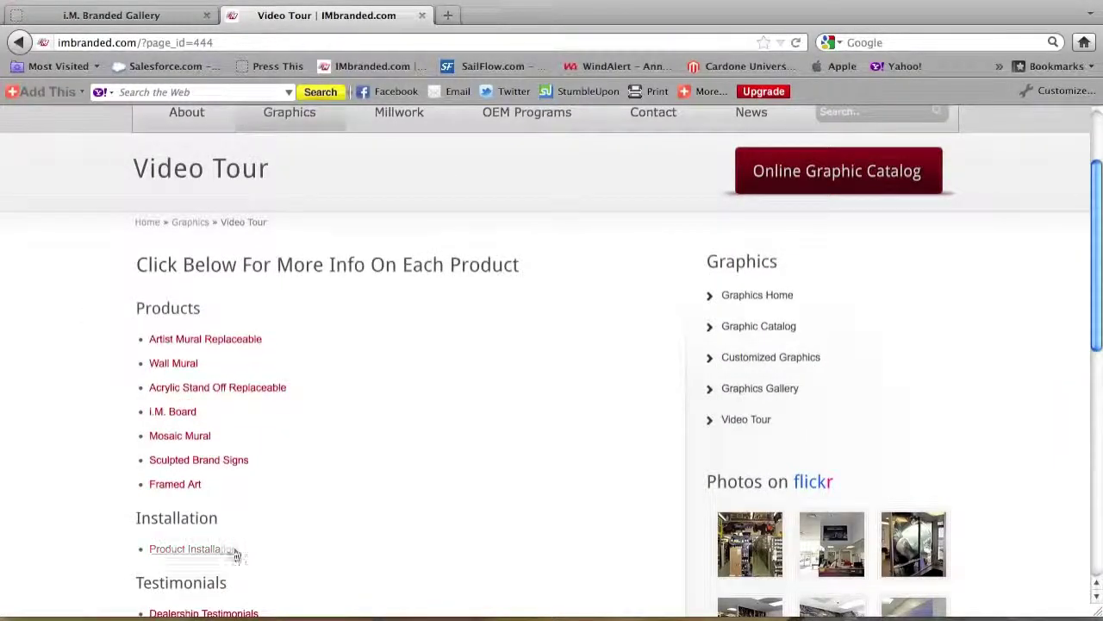
scroll(185, 554, "down", 2)
Go to the Product Installation page and view its dealership-branding video opening on the Artist Mural Replaceable title
left_click(198, 485)
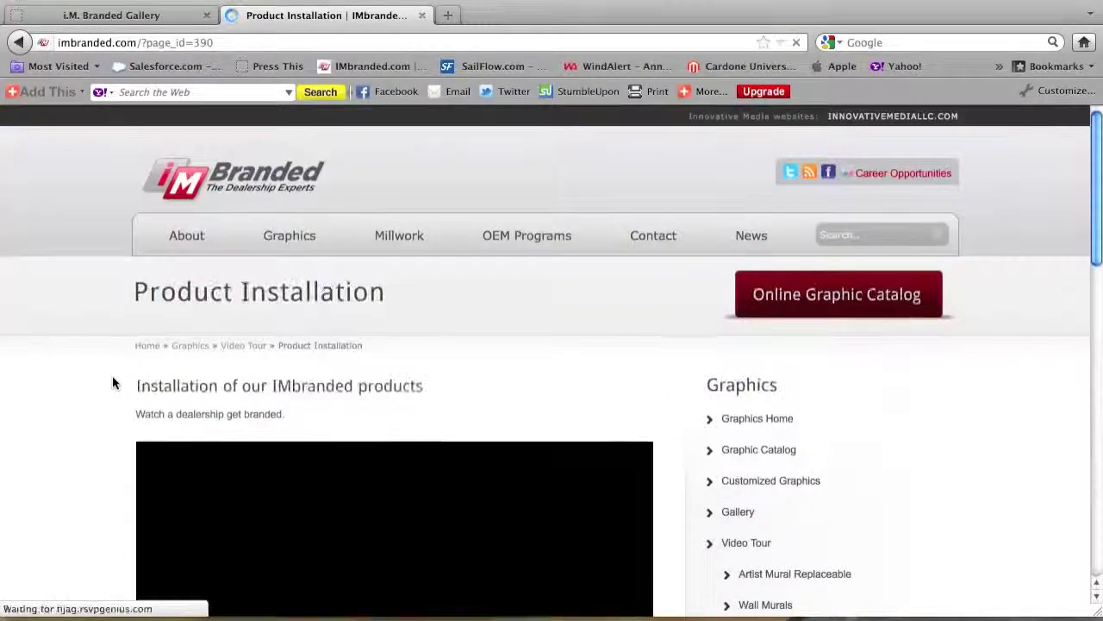
scroll(112, 380, "down", 5)
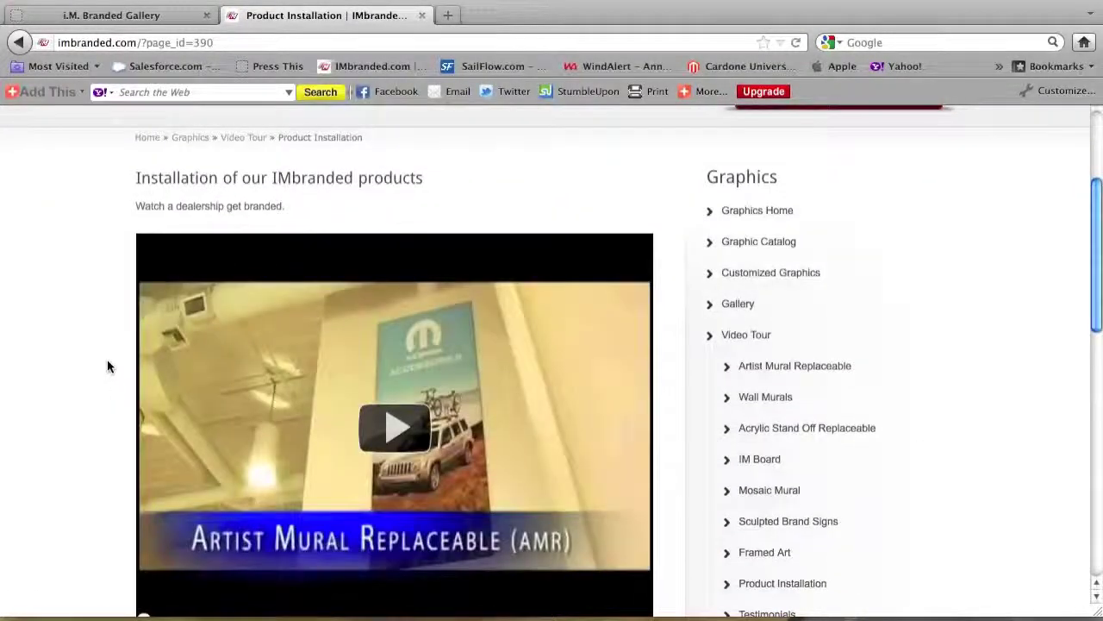
scroll(107, 365, "down", 2)
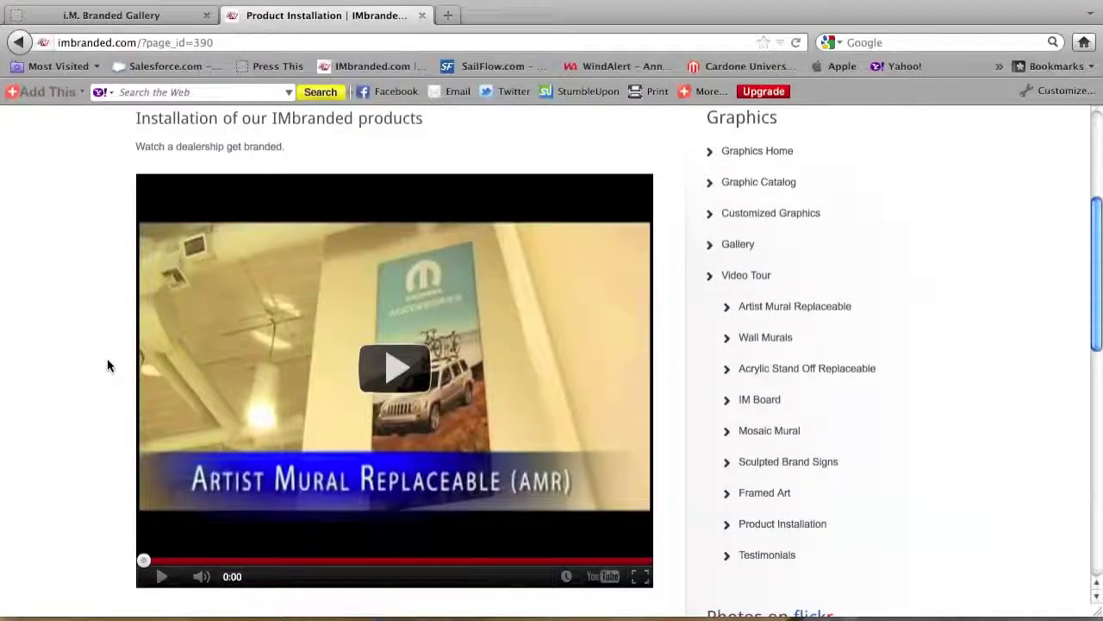
scroll(104, 358, "up", 2)
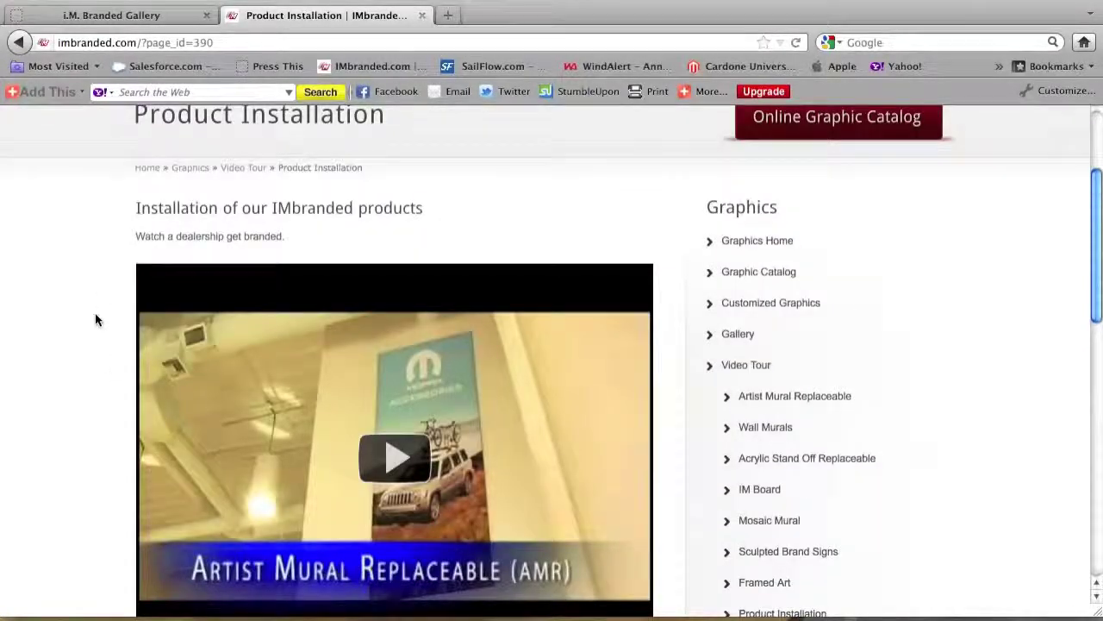
scroll(95, 316, "up", 4)
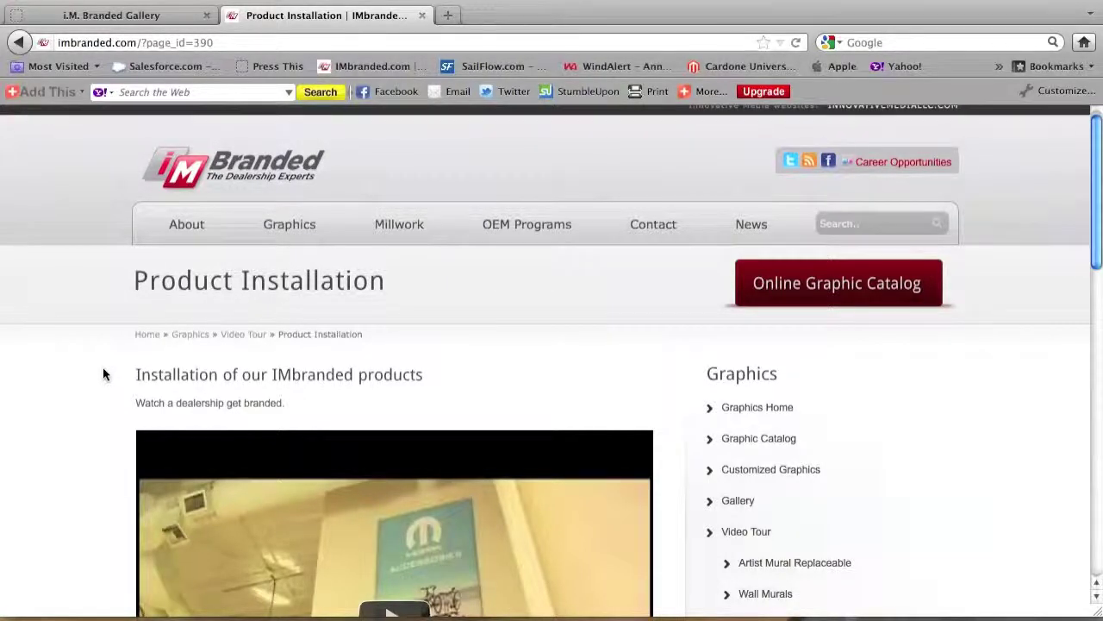
scroll(103, 372, "down", 3)
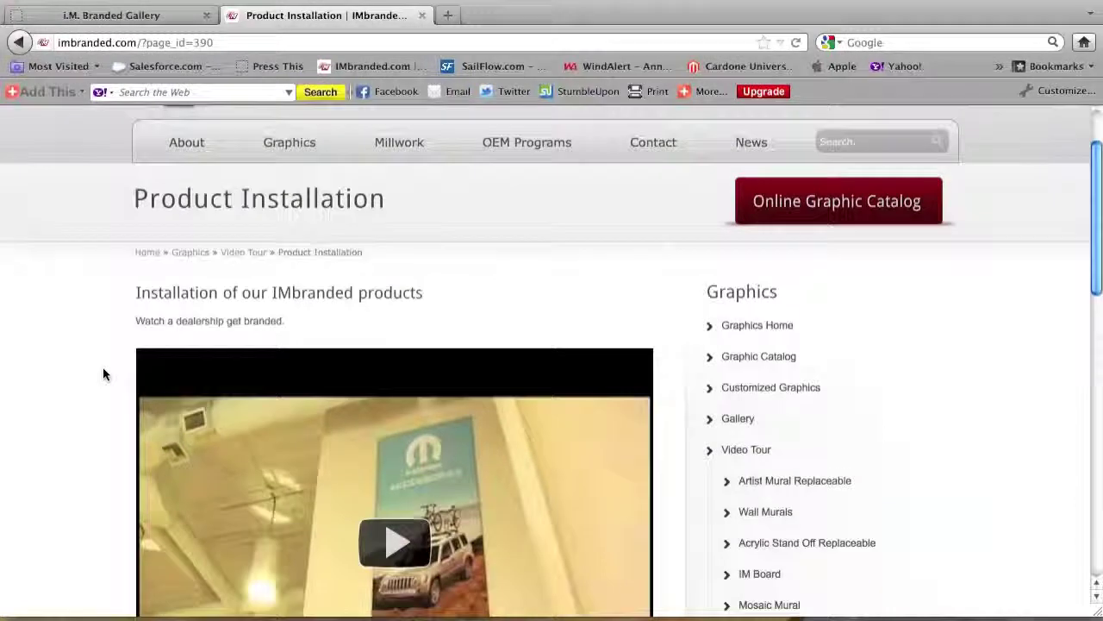
scroll(103, 371, "down", 2)
scroll(103, 369, "up", 5)
scroll(103, 364, "down", 5)
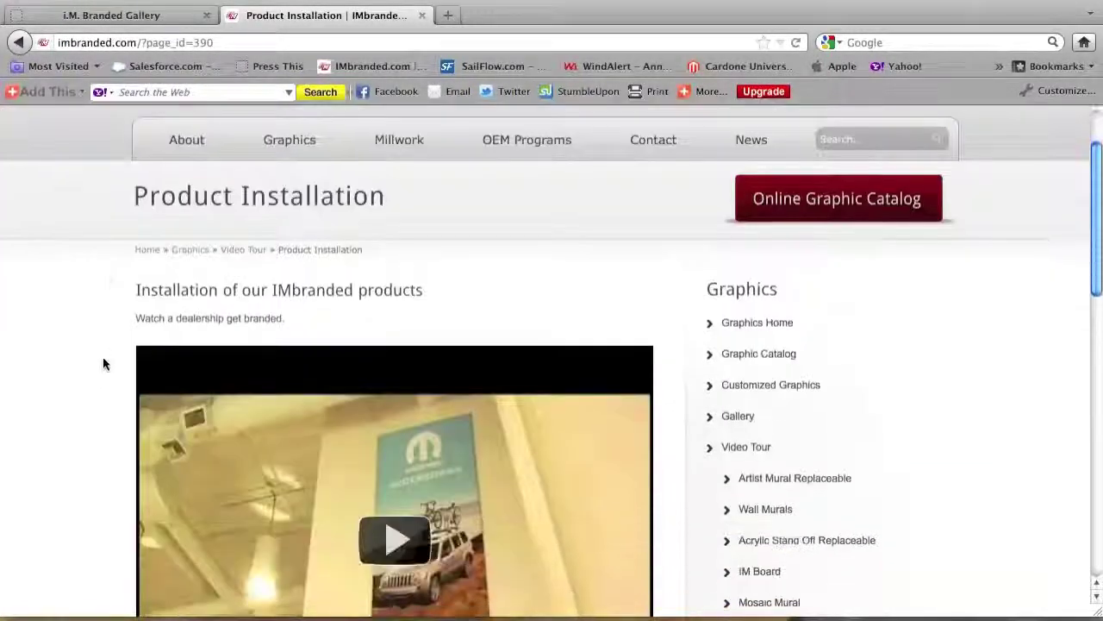